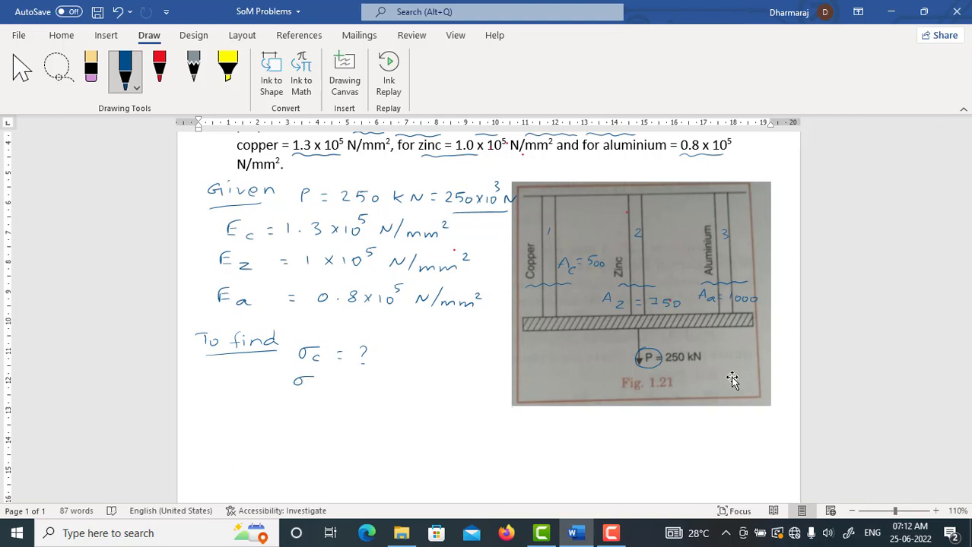
Step: Complete the To find list through σa = ?, and handwrite "Total load = Load on Copper" beneath it
drag(373, 415, 378, 425)
scroll(732, 380, down, 3)
drag(200, 358, 215, 357)
drag(208, 358, 207, 371)
drag(222, 366, 254, 371)
drag(274, 357, 300, 372)
mouse_move(313, 365)
mouse_down()
mouse_move(328, 356)
mouse_move(413, 371)
mouse_up()
drag(427, 366, 447, 371)
mouse_move(466, 360)
mouse_down()
mouse_move(475, 369)
mouse_move(517, 368)
mouse_up()
Step: Extend the total load equation with "+ Load on Zinc + Load aluminium"
mouse_move(549, 354)
mouse_down()
mouse_move(591, 371)
mouse_move(633, 369)
mouse_up()
drag(647, 358, 665, 369)
drag(739, 347, 785, 360)
drag(726, 383, 783, 388)
drag(787, 385, 800, 390)
Step: Underline the 250 kN load in the figure and write "250×10³ N =" below the total load equation
drag(666, 263, 695, 263)
drag(233, 421, 245, 430)
drag(265, 424, 283, 430)
mouse_move(294, 421)
mouse_down()
mouse_move(295, 430)
mouse_move(318, 419)
mouse_move(279, 429)
mouse_up()
click(90, 69)
click(125, 68)
drag(279, 424, 275, 429)
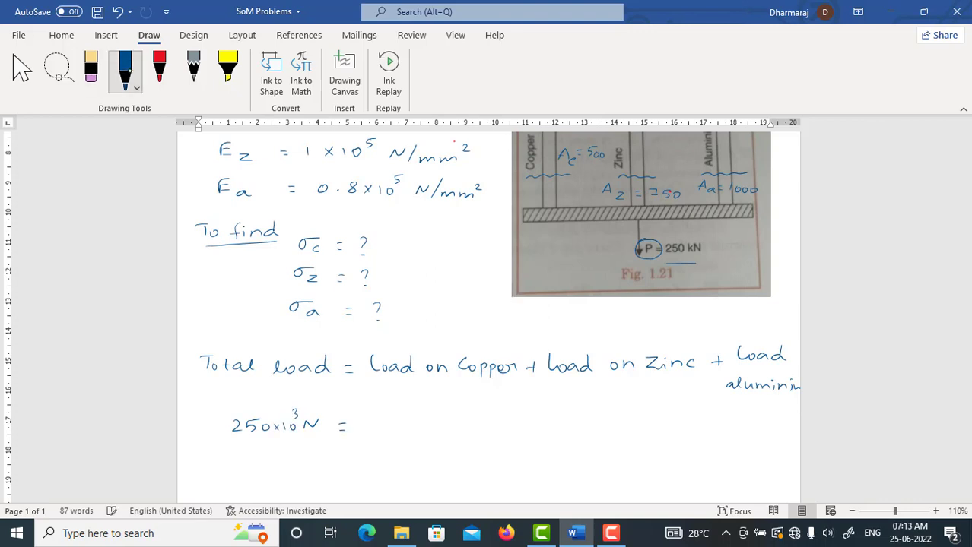
Step: Write the stress relation σ = L/A ⇒ L = (σ × A) above the total load equation, with an arrow under σ
drag(417, 322, 430, 317)
drag(435, 320, 443, 320)
drag(436, 325, 467, 314)
drag(454, 319, 479, 319)
mouse_move(461, 326)
mouse_down()
mouse_move(463, 334)
mouse_move(511, 330)
mouse_up()
drag(518, 320, 518, 332)
drag(608, 323, 631, 330)
drag(631, 322, 624, 330)
drag(637, 330, 661, 330)
drag(595, 314, 593, 333)
mouse_move(425, 336)
mouse_down()
mouse_move(447, 335)
mouse_move(430, 337)
mouse_up()
Step: Complete the right side of the 250×10³ N equation as (σc × Ac) + (σz × Az) + (σa × Aa)
mouse_move(372, 413)
mouse_down()
mouse_move(371, 432)
mouse_move(389, 422)
mouse_up()
drag(406, 427, 431, 427)
drag(443, 429, 464, 432)
mouse_move(473, 413)
mouse_down()
mouse_move(474, 431)
mouse_move(500, 421)
mouse_up()
mouse_move(517, 412)
mouse_down()
mouse_move(512, 432)
mouse_move(527, 422)
mouse_up()
drag(537, 423, 572, 424)
mouse_move(578, 428)
mouse_down()
mouse_move(586, 414)
mouse_move(605, 430)
mouse_up()
mouse_move(613, 410)
mouse_down()
mouse_move(619, 428)
mouse_move(639, 422)
mouse_move(646, 431)
mouse_up()
drag(672, 417, 657, 422)
drag(672, 423, 700, 425)
mouse_move(710, 428)
mouse_down()
mouse_move(721, 414)
mouse_move(741, 431)
mouse_up()
drag(751, 411, 756, 428)
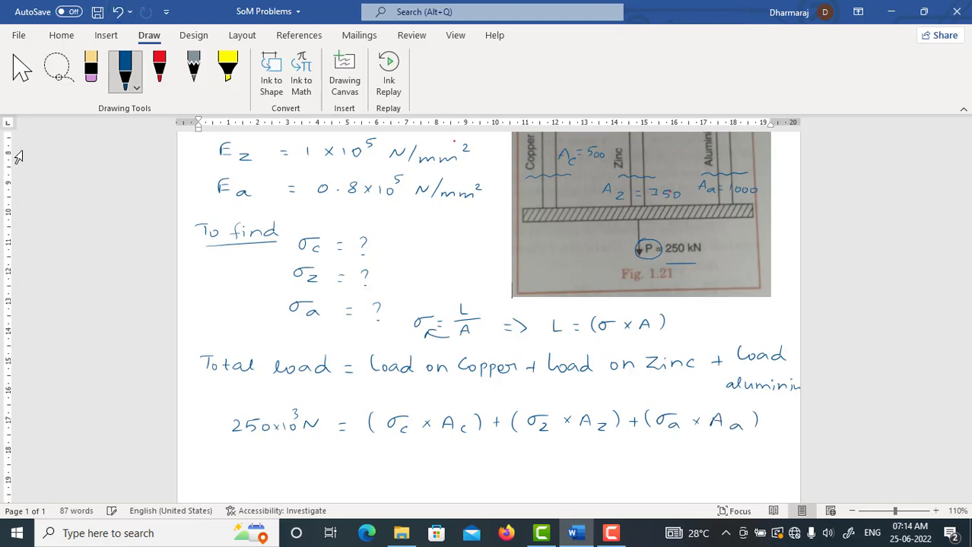
Step: Label the load equation with an arrow leading to a circled 1
scroll(577, 373, down, 3)
mouse_move(696, 330)
mouse_down()
mouse_move(697, 343)
mouse_move(722, 343)
mouse_up()
drag(718, 336, 719, 345)
drag(736, 333, 735, 347)
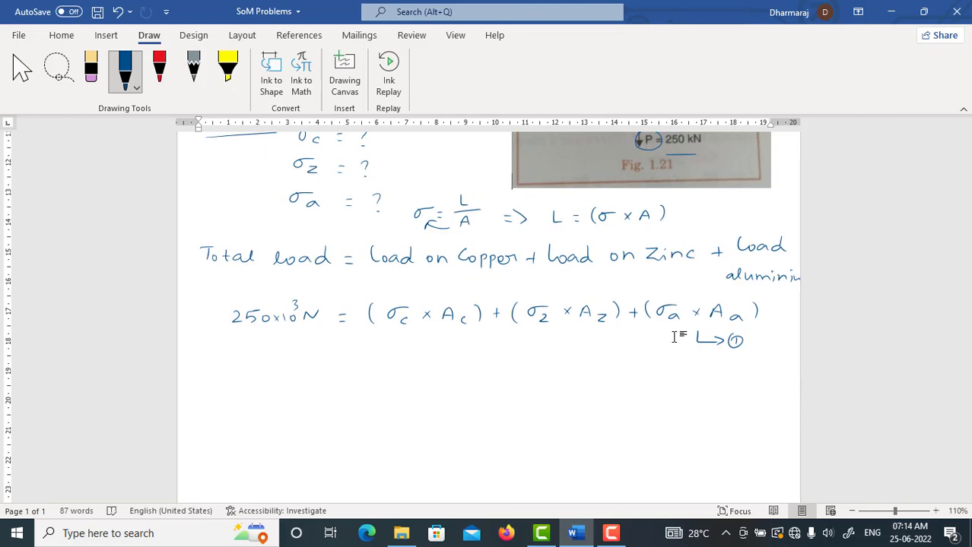
Step: Handwrite "Strain in Copper" at the start of a new line below equation 1
mouse_move(226, 376)
mouse_down()
mouse_move(217, 389)
mouse_move(234, 389)
mouse_up()
drag(228, 380, 238, 380)
drag(242, 379, 248, 381)
drag(257, 380, 259, 388)
drag(262, 388, 351, 385)
mouse_move(355, 382)
mouse_down()
mouse_move(357, 394)
mouse_move(371, 387)
mouse_up()
drag(375, 386, 394, 382)
Step: Continue the strain line with "= Strain in Zinc = Strain in Alum."
drag(404, 383, 415, 382)
drag(404, 387, 431, 389)
mouse_move(445, 376)
mouse_down()
mouse_move(445, 389)
mouse_move(499, 388)
mouse_up()
drag(520, 381, 534, 385)
drag(545, 373, 567, 384)
drag(574, 378, 586, 385)
mouse_move(597, 377)
mouse_down()
mouse_move(592, 384)
mouse_move(632, 386)
mouse_up()
drag(651, 372, 678, 383)
drag(686, 378, 725, 383)
mouse_move(734, 383)
mouse_down()
mouse_move(745, 371)
mouse_move(753, 382)
mouse_up()
drag(758, 376, 788, 379)
Step: Mark the plate in the figure with a short downward arrow between the copper and zinc rods
scroll(484, 411, up, 5)
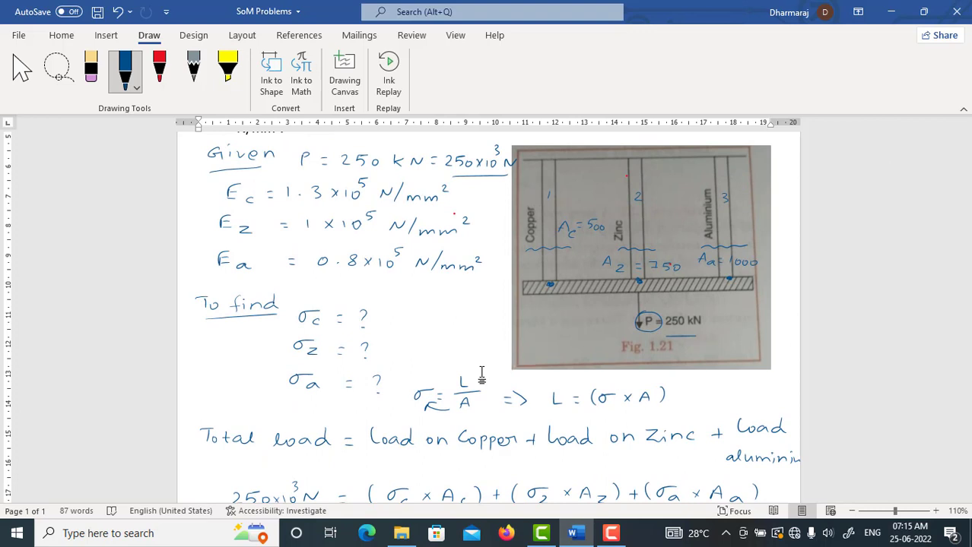
drag(586, 278, 586, 303)
drag(582, 297, 594, 296)
Step: Write E = σ/ε ⇒ ε = σ/E above the strain line and draw a box around ε = σ/E
scroll(539, 395, down, 5)
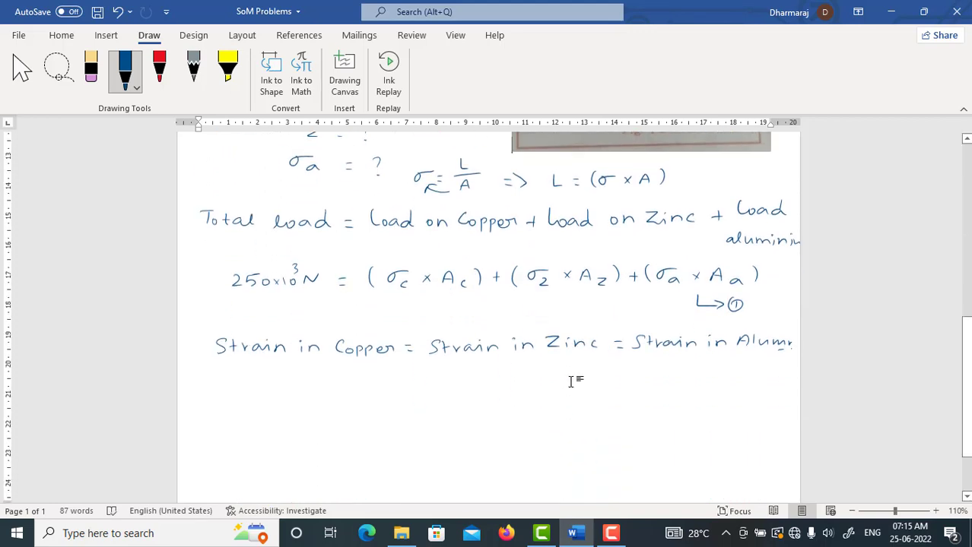
mouse_move(269, 310)
mouse_down()
mouse_move(279, 309)
mouse_move(279, 324)
mouse_up()
drag(294, 316, 299, 316)
drag(294, 321, 336, 304)
drag(315, 315, 346, 313)
mouse_move(334, 318)
mouse_down()
mouse_move(335, 333)
mouse_move(373, 322)
mouse_up()
drag(416, 307, 415, 328)
drag(426, 314, 438, 315)
drag(426, 321, 469, 307)
mouse_move(459, 314)
mouse_down()
mouse_move(491, 313)
mouse_move(470, 328)
mouse_up()
drag(470, 324, 478, 323)
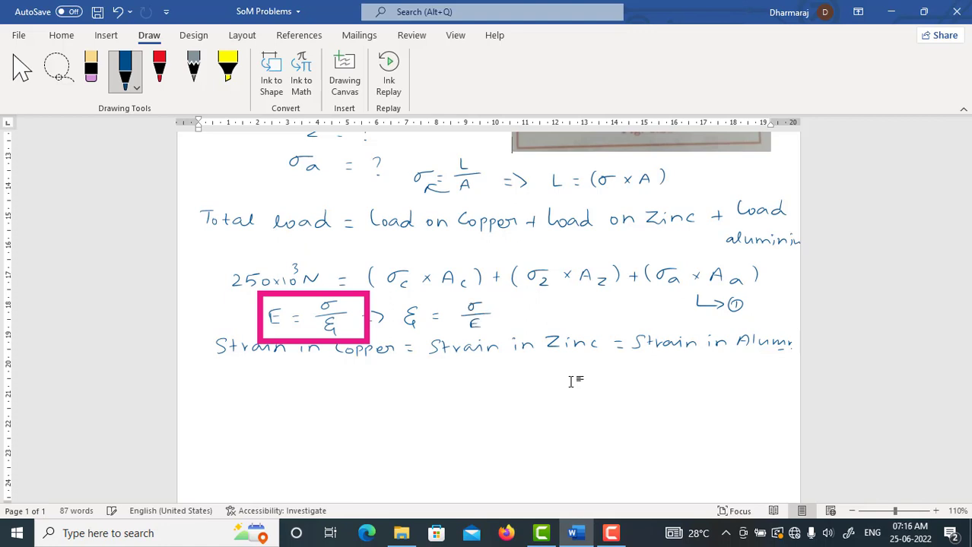
mouse_move(400, 296)
mouse_down()
mouse_move(426, 336)
mouse_move(499, 298)
mouse_move(403, 295)
mouse_up()
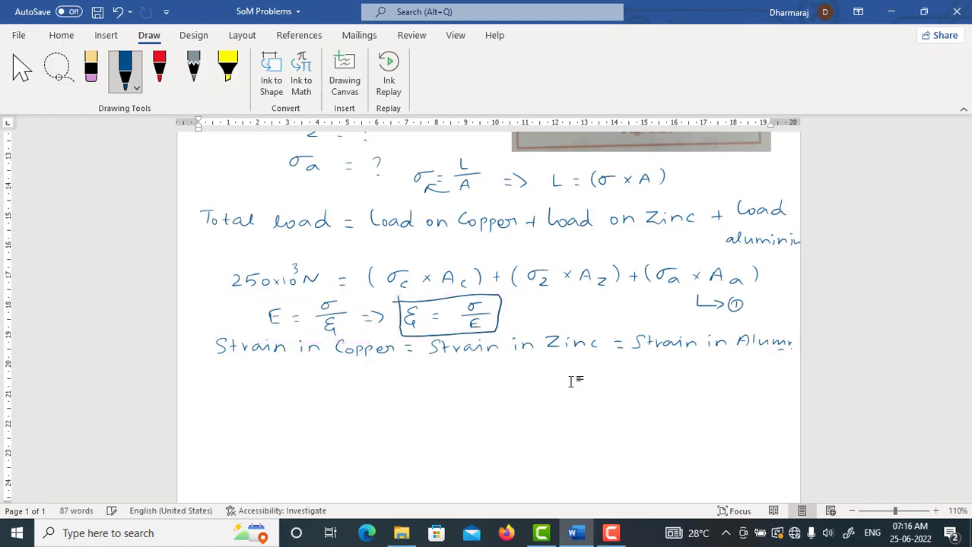
Step: Write the strain equality as σc/Ec = σz/Ez = σa/Ea below the strain line
drag(318, 381, 312, 383)
drag(328, 387, 342, 397)
drag(327, 403, 316, 414)
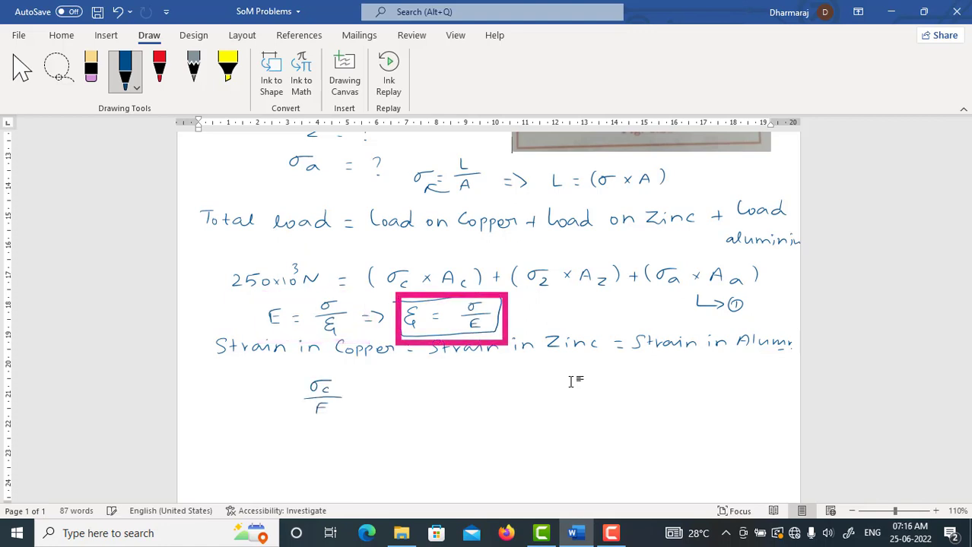
drag(410, 381, 401, 382)
mouse_move(415, 385)
mouse_down()
mouse_move(433, 400)
mouse_move(403, 415)
mouse_move(429, 419)
mouse_up()
drag(451, 391, 458, 391)
mouse_move(452, 396)
mouse_down()
mouse_move(479, 383)
mouse_move(504, 390)
mouse_up()
drag(477, 395, 514, 395)
mouse_move(492, 405)
mouse_down()
mouse_move(484, 411)
mouse_move(493, 417)
mouse_up()
drag(508, 412, 514, 419)
Step: Tick the copper and aluminium ratios and write ⇒ σc = Ec/Ea × σa below them
scroll(543, 362, down, 2)
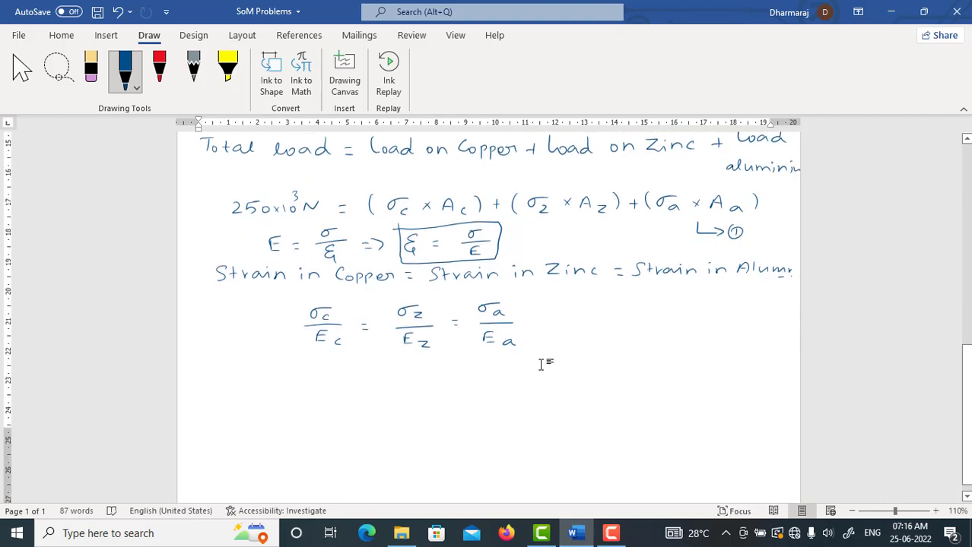
drag(296, 301, 316, 295)
drag(494, 293, 516, 289)
drag(292, 382, 300, 382)
drag(302, 374, 303, 386)
drag(356, 377, 370, 377)
mouse_move(446, 365)
mouse_down()
mouse_move(465, 404)
mouse_move(488, 386)
mouse_up()
drag(507, 380, 555, 380)
Step: Substitute the moduli in the σc expression by writing = (1.3×10⁵)/(0.8×10⁵) × σa
drag(548, 386, 599, 363)
drag(609, 364, 609, 371)
drag(613, 363, 614, 370)
drag(618, 351, 619, 359)
mouse_move(568, 382)
mouse_down()
mouse_move(623, 382)
mouse_move(575, 398)
mouse_move(610, 402)
mouse_up()
drag(621, 396, 628, 403)
drag(628, 388, 643, 381)
drag(651, 373, 669, 383)
Step: Cross out both 10⁵ factors in the σc fraction and write = 1.625 σa
drag(687, 375, 695, 376)
drag(687, 381, 695, 381)
drag(609, 370, 625, 349)
drag(615, 405, 632, 387)
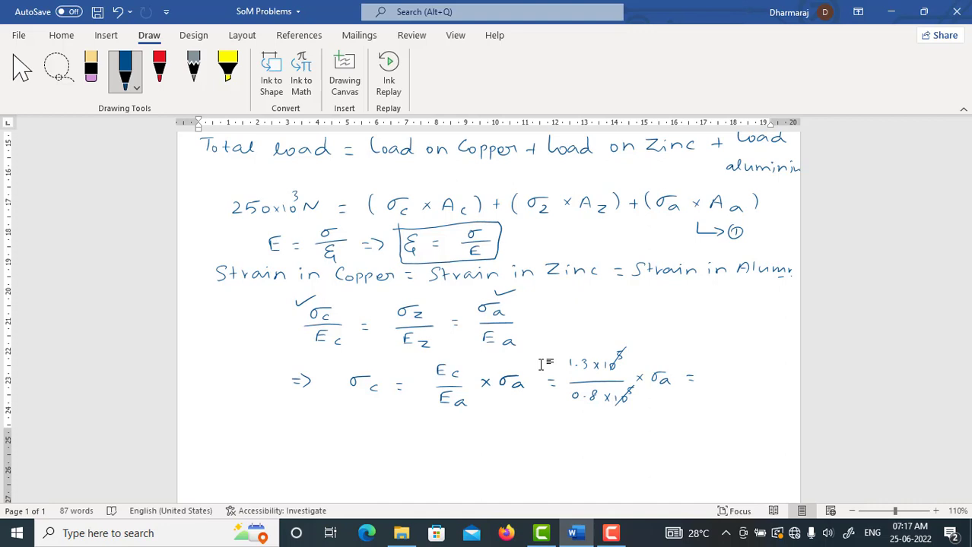
drag(728, 369, 726, 379)
drag(732, 372, 745, 380)
mouse_move(777, 368)
mouse_down()
mouse_move(764, 381)
mouse_move(789, 385)
mouse_up()
Step: Box the equality σz/Ez = σa/Ea and write σz = Ez/Ea × σa below the σc line
mouse_move(387, 301)
mouse_down()
mouse_move(396, 353)
mouse_move(514, 293)
mouse_up()
drag(516, 295, 522, 337)
drag(396, 353, 530, 351)
mouse_move(374, 437)
mouse_down()
mouse_move(385, 434)
mouse_move(385, 452)
mouse_up()
drag(416, 440, 473, 439)
mouse_move(446, 446)
mouse_down()
mouse_move(491, 446)
mouse_move(462, 467)
mouse_move(479, 469)
mouse_move(511, 448)
mouse_up()
mouse_move(517, 441)
mouse_down()
mouse_move(523, 448)
mouse_move(532, 440)
mouse_up()
drag(530, 447, 540, 453)
Step: Substitute the moduli in the σz expression as (1×10⁵)/(0.8×10⁵) σa and cross out both 10⁵ factors
drag(565, 444, 574, 444)
drag(566, 449, 618, 440)
drag(625, 431, 623, 438)
mouse_move(632, 420)
mouse_down()
mouse_move(642, 450)
mouse_move(589, 470)
mouse_move(598, 469)
mouse_up()
drag(608, 461, 606, 471)
drag(620, 465, 616, 474)
drag(627, 464, 625, 473)
drag(634, 465, 634, 465)
mouse_move(643, 457)
mouse_down()
mouse_move(639, 464)
mouse_move(669, 443)
mouse_up()
drag(670, 449, 668, 453)
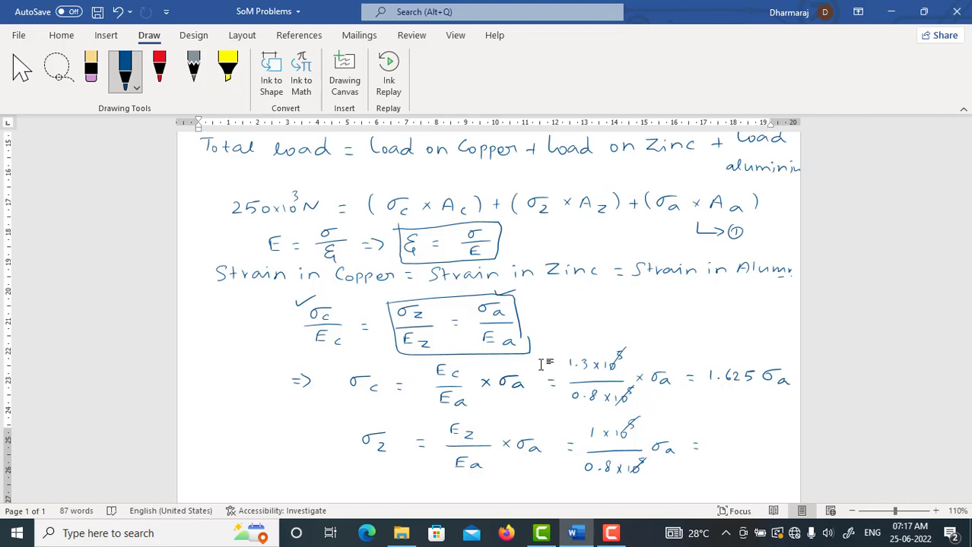
Step: Write 1.25 σa as the simplified value of σz
drag(729, 437, 739, 446)
mouse_move(753, 435)
mouse_down()
mouse_move(745, 444)
mouse_move(765, 443)
mouse_up()
drag(786, 441, 787, 447)
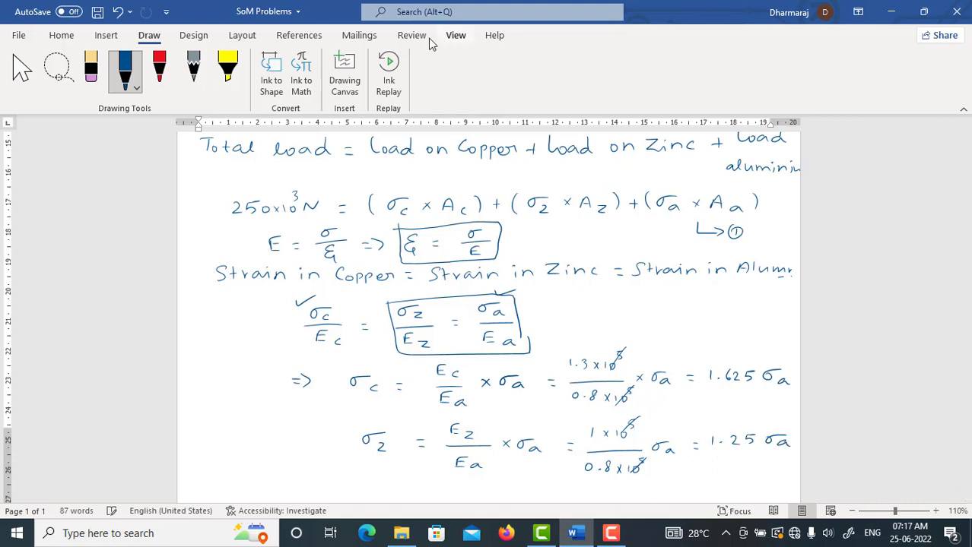
Step: Handwrite "Subs. in Equn. ①" at the start of the second page
scroll(636, 385, down, 1)
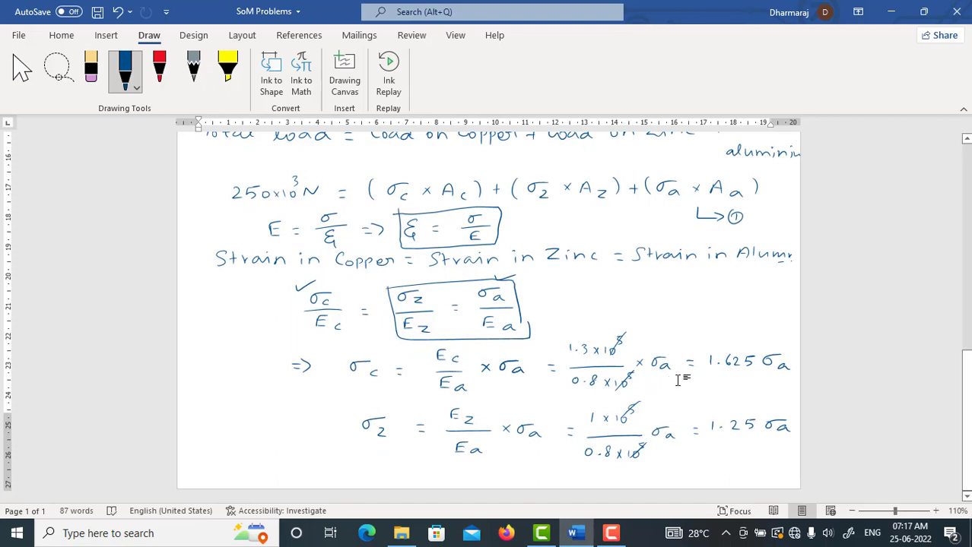
scroll(799, 432, up, 2)
scroll(799, 432, down, 2)
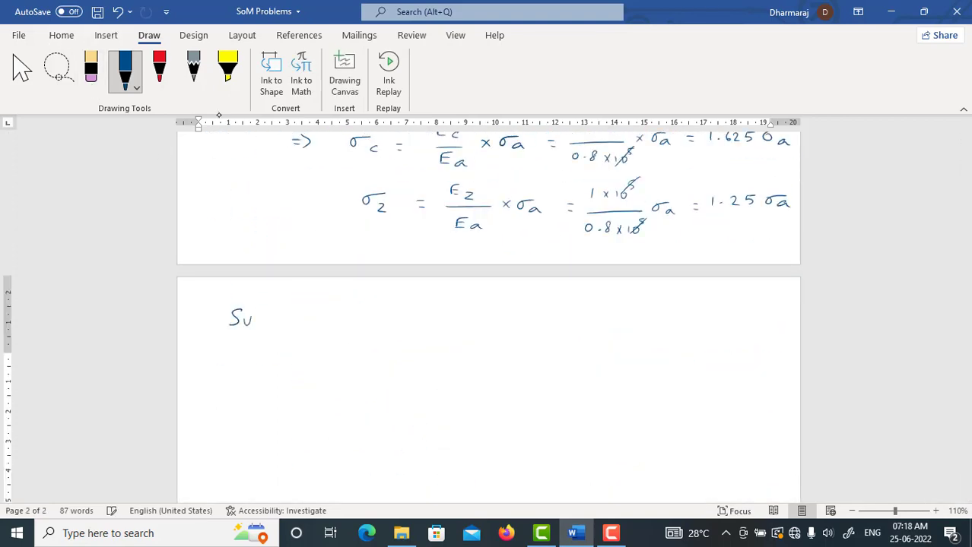
drag(257, 310, 265, 325)
drag(276, 314, 269, 331)
drag(368, 311, 375, 324)
drag(368, 311, 377, 309)
drag(388, 316, 413, 324)
click(435, 323)
drag(417, 313, 454, 322)
drag(450, 311, 452, 311)
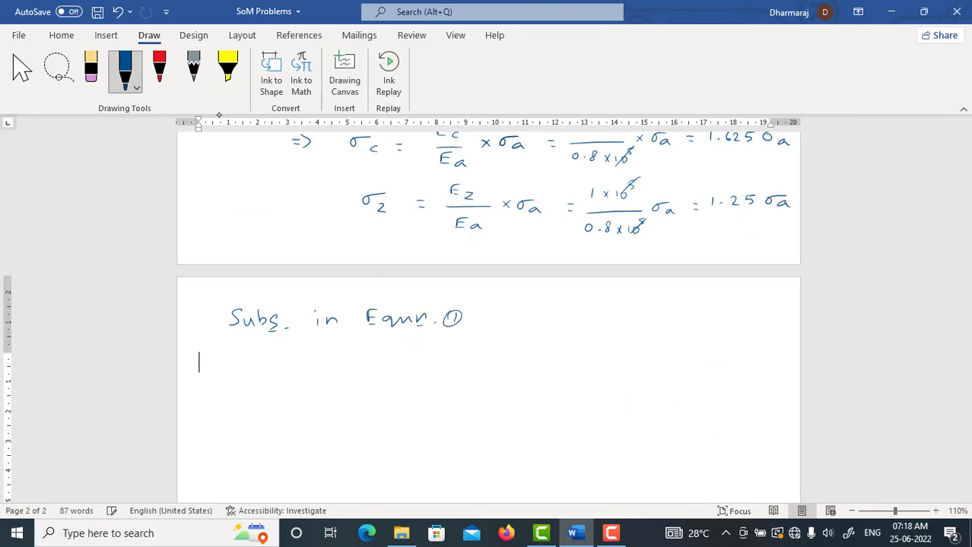
Step: Handwrite "250×10³ =" below the "Subs. in Equn. ①" line
drag(236, 378, 251, 386)
drag(269, 381, 270, 382)
mouse_move(283, 379)
mouse_down()
mouse_move(288, 388)
mouse_move(310, 384)
mouse_up()
mouse_move(311, 366)
mouse_down()
mouse_move(311, 375)
mouse_move(348, 380)
mouse_up()
drag(339, 386, 348, 386)
Step: Write the copper term (1.625 σa × Ac) after the equals sign, following equation ①
click(62, 36)
scroll(847, 328, up, 6)
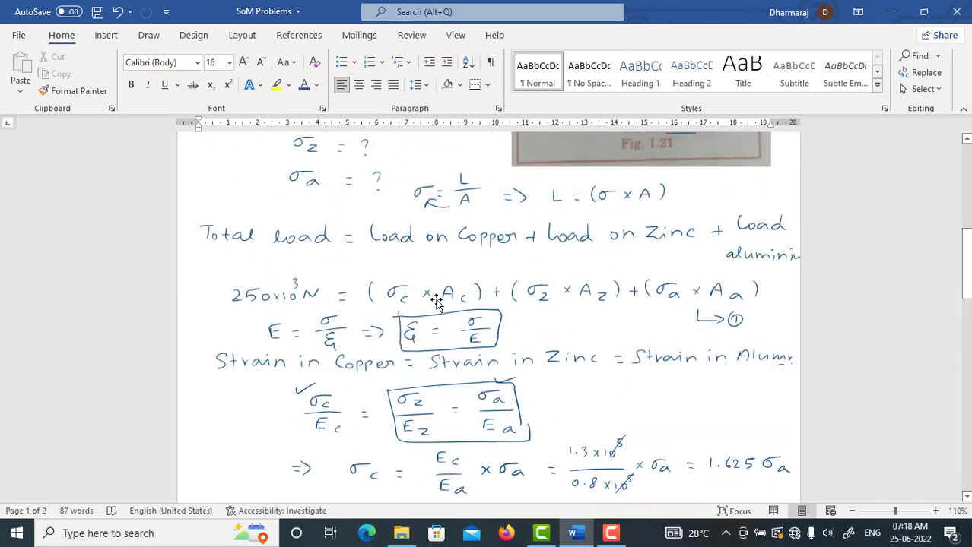
scroll(798, 346, down, 6)
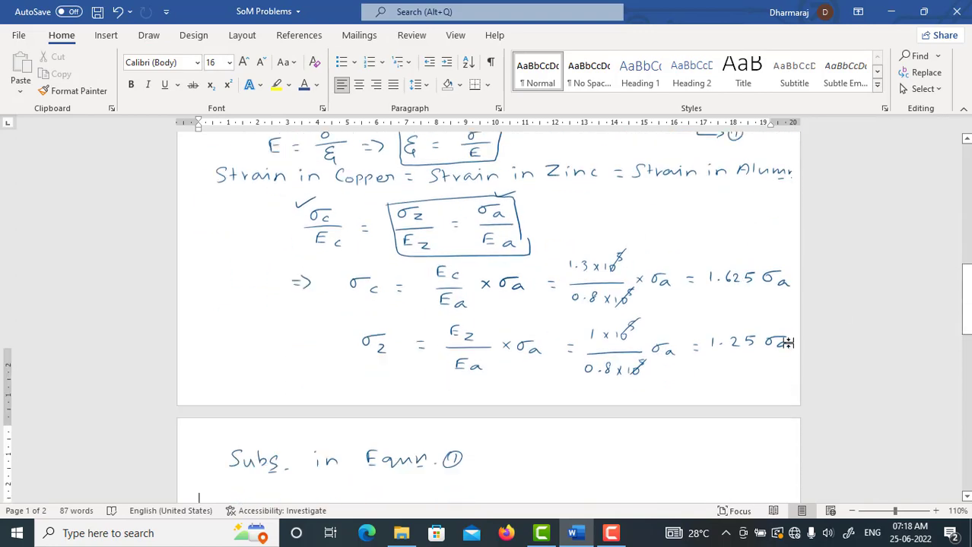
scroll(798, 346, up, 1)
drag(367, 407, 367, 433)
click(386, 423)
mouse_move(377, 415)
mouse_down()
mouse_move(377, 424)
mouse_move(397, 422)
mouse_up()
mouse_move(407, 416)
mouse_down()
mouse_move(415, 425)
mouse_move(469, 415)
mouse_up()
drag(470, 422, 502, 426)
mouse_move(502, 416)
mouse_down()
mouse_move(492, 426)
mouse_move(530, 421)
mouse_up()
drag(522, 416, 557, 428)
Step: Add the zinc term + (1.25 σa × Az) to the equation, undoing and redrawing a stroke on the way
drag(571, 412, 582, 412)
mouse_move(576, 407)
mouse_down()
mouse_move(576, 418)
mouse_move(601, 424)
mouse_move(628, 416)
mouse_up()
mouse_move(640, 405)
mouse_down()
mouse_move(636, 415)
mouse_move(657, 413)
mouse_up()
drag(676, 412, 689, 414)
key(ctrl+z)
mouse_move(689, 405)
mouse_down()
mouse_move(681, 413)
mouse_move(741, 418)
mouse_up()
Step: Add the aluminium term + (σa × Aa) on the line below, correcting the stress subscript from z to a
mouse_move(588, 448)
mouse_down()
mouse_move(587, 458)
mouse_move(618, 460)
mouse_up()
drag(643, 447, 656, 461)
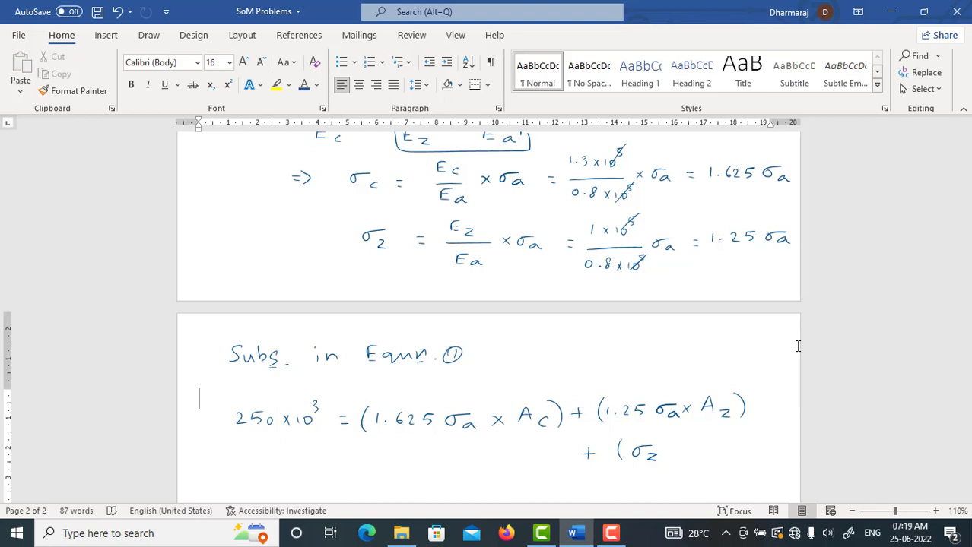
scroll(798, 346, up, 4)
scroll(809, 305, down, 3)
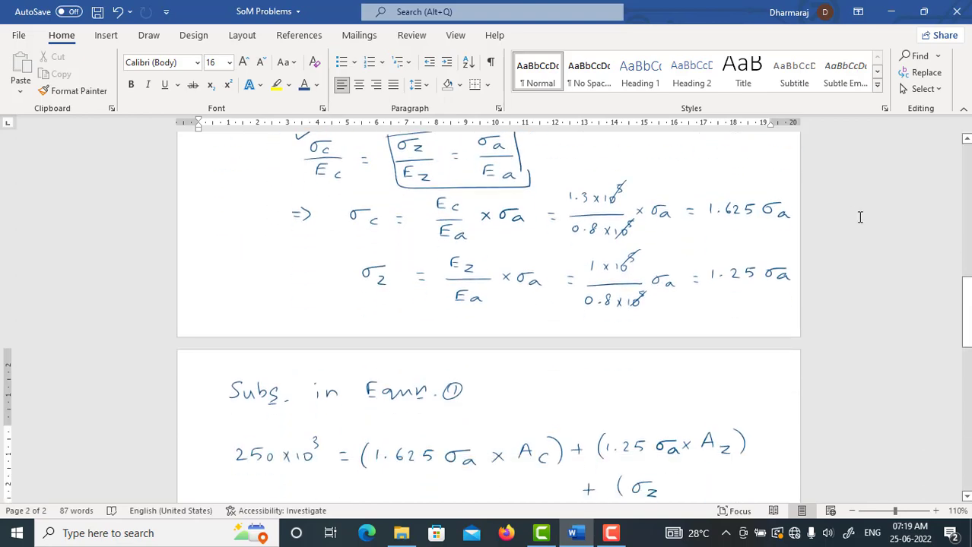
scroll(860, 217, down, 4)
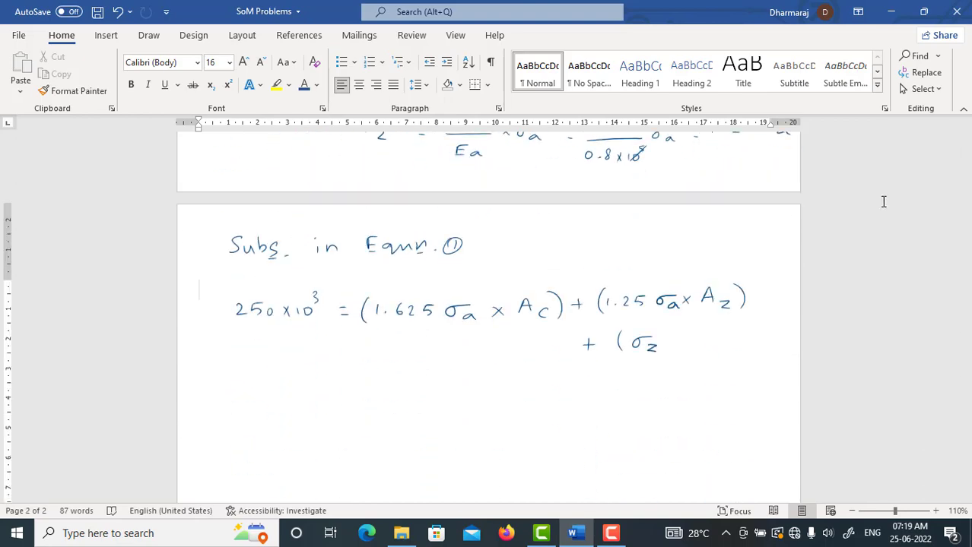
click(651, 348)
mouse_move(654, 347)
mouse_down()
mouse_move(646, 354)
mouse_move(674, 349)
mouse_up()
drag(682, 351, 719, 352)
Step: Change the pen ink to pink and underline σa in each of the three terms
click(149, 35)
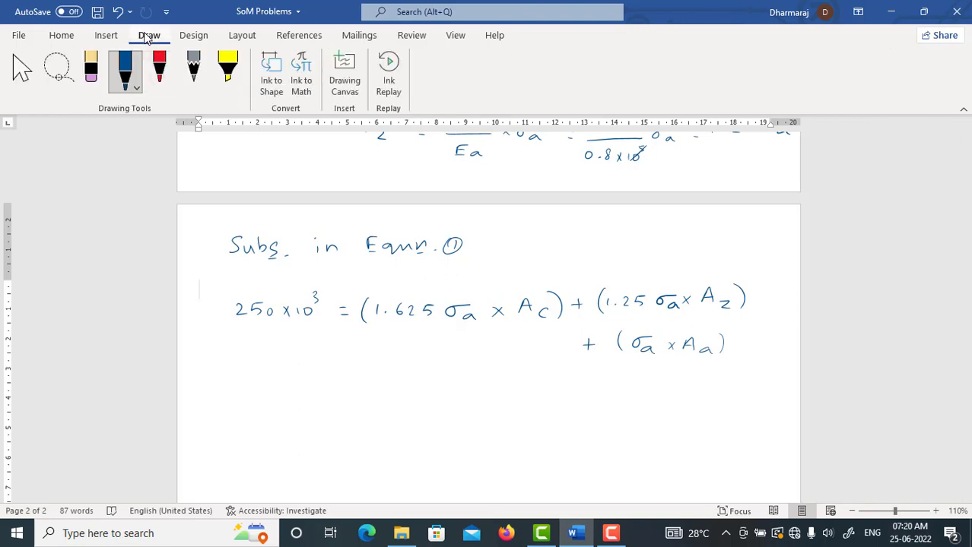
click(126, 76)
click(172, 262)
click(141, 333)
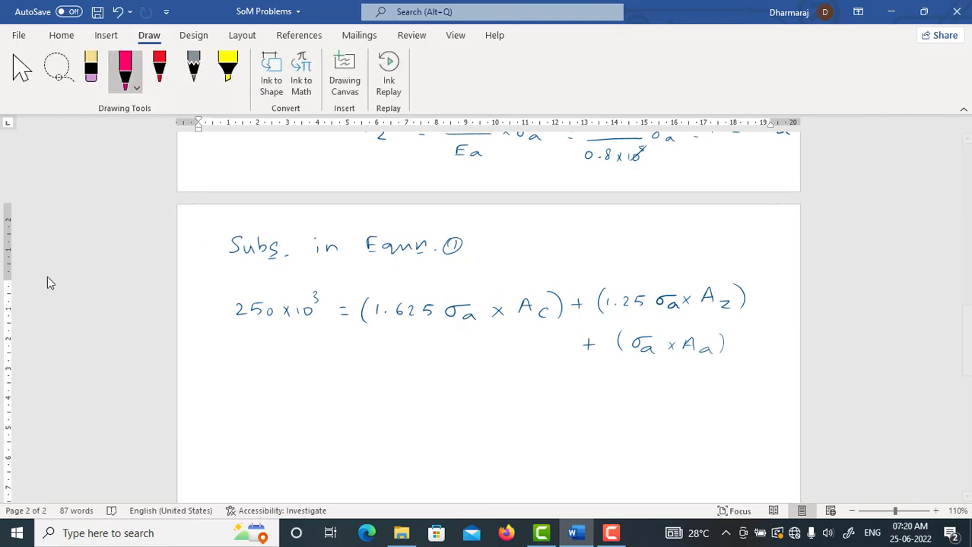
drag(454, 329, 466, 329)
drag(661, 315, 676, 314)
drag(631, 362, 646, 362)
Step: Factor out σa on a new line, writing = σa [(1.625×500) with the square bracket left open
mouse_move(382, 386)
mouse_down()
mouse_move(370, 391)
mouse_move(430, 413)
mouse_move(439, 402)
mouse_up()
drag(451, 387, 451, 399)
click(461, 397)
mouse_move(475, 388)
mouse_down()
mouse_move(471, 397)
mouse_move(485, 398)
mouse_up()
drag(498, 388, 495, 398)
drag(511, 390, 523, 401)
drag(537, 391, 547, 392)
drag(556, 387, 557, 405)
Step: Add + (1.25 × 750) as the zinc term inside the square bracket
drag(570, 397, 595, 405)
mouse_move(606, 391)
mouse_down()
mouse_move(607, 401)
mouse_move(677, 401)
mouse_up()
drag(700, 390, 694, 401)
drag(708, 391, 708, 393)
drag(714, 387, 717, 405)
Step: Write + (1000) as the aluminium term on the line below and close the square bracket
drag(589, 431, 602, 431)
mouse_move(596, 425)
mouse_down()
mouse_move(595, 438)
mouse_move(616, 438)
mouse_up()
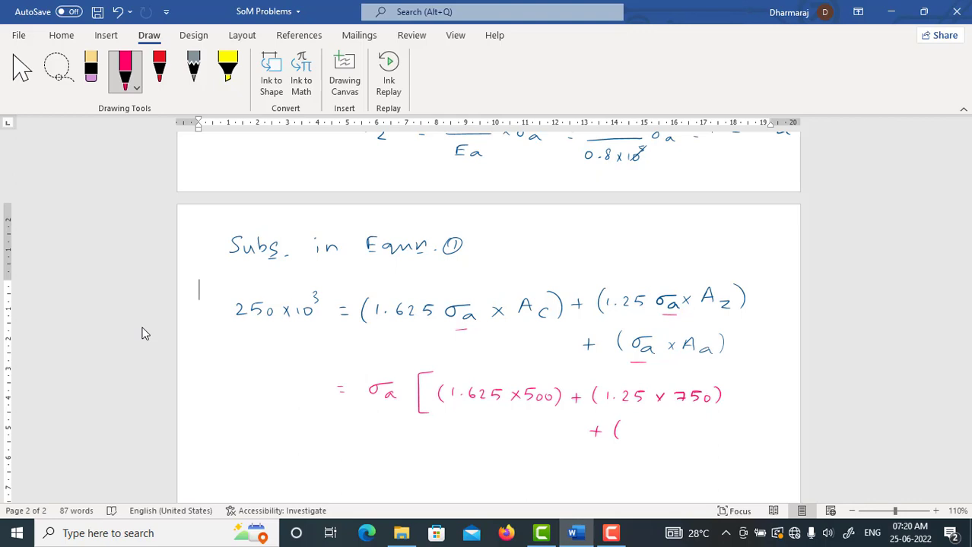
mouse_move(627, 425)
mouse_down()
mouse_move(628, 438)
mouse_move(640, 428)
mouse_up()
drag(651, 427, 650, 427)
drag(662, 426, 661, 427)
mouse_move(671, 425)
mouse_down()
mouse_move(673, 438)
mouse_move(684, 440)
mouse_up()
Step: Write 250×10³ as the left-hand side of the factored equation
mouse_move(225, 391)
mouse_down()
mouse_move(233, 403)
mouse_move(250, 400)
mouse_up()
drag(258, 392, 278, 402)
drag(278, 390, 269, 401)
drag(294, 390, 295, 401)
drag(300, 392, 306, 386)
Step: Write σa = 250×10³ below the factored equation, with a fraction line under 250×10³
scroll(288, 321, down, 3)
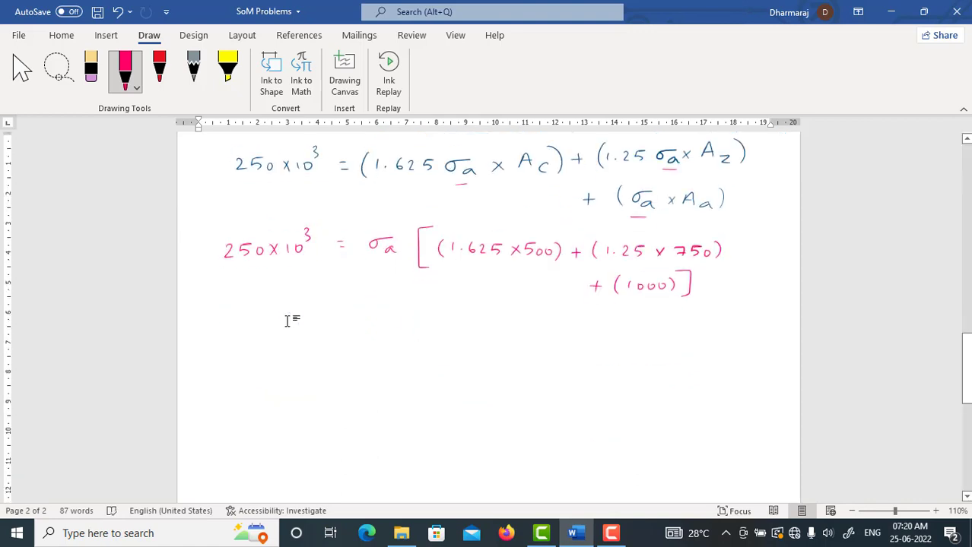
scroll(287, 321, down, 1)
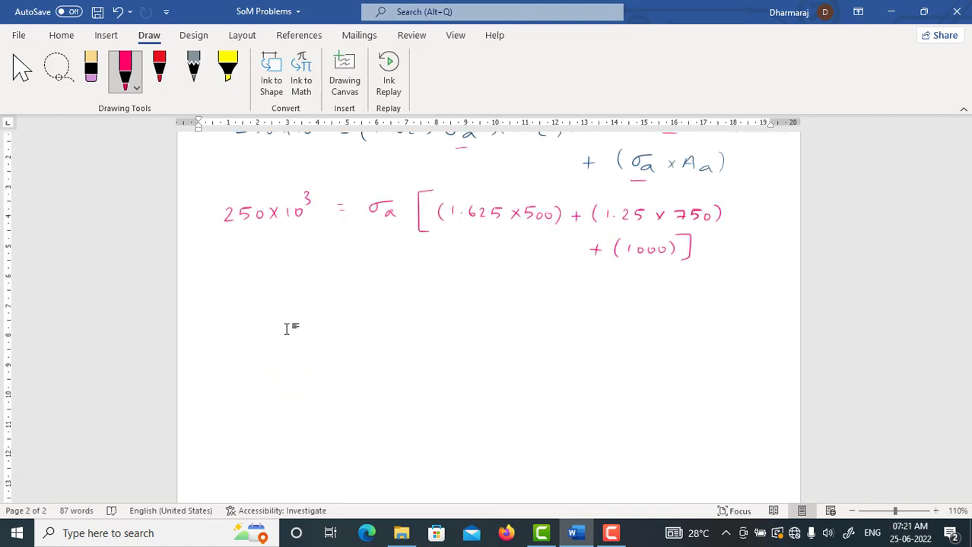
drag(283, 280, 275, 282)
drag(278, 278, 299, 278)
drag(298, 287, 348, 288)
drag(342, 295, 348, 295)
drag(369, 276, 381, 284)
drag(398, 280, 397, 281)
drag(411, 278, 425, 287)
drag(431, 281, 431, 282)
drag(439, 266, 441, 278)
drag(370, 301, 449, 301)
Step: Mark the bracketed terms with a wavy underline and write 2750 as the denominator of σa
drag(435, 241, 639, 265)
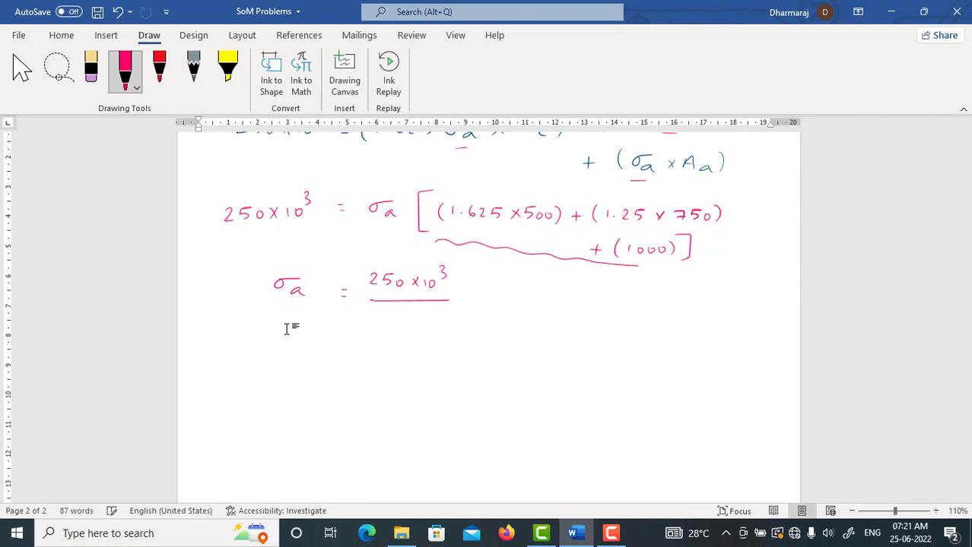
drag(373, 316, 382, 326)
drag(386, 315, 402, 325)
drag(422, 319, 421, 319)
Step: Write = 90.9 N/mm² as the result for σa
drag(467, 299, 475, 298)
drag(467, 305, 508, 304)
drag(519, 297, 521, 303)
drag(531, 303, 531, 302)
mouse_move(552, 296)
mouse_down()
mouse_move(549, 305)
mouse_move(590, 292)
mouse_up()
mouse_move(600, 289)
mouse_down()
mouse_move(593, 308)
mouse_move(615, 307)
mouse_up()
drag(619, 308, 636, 308)
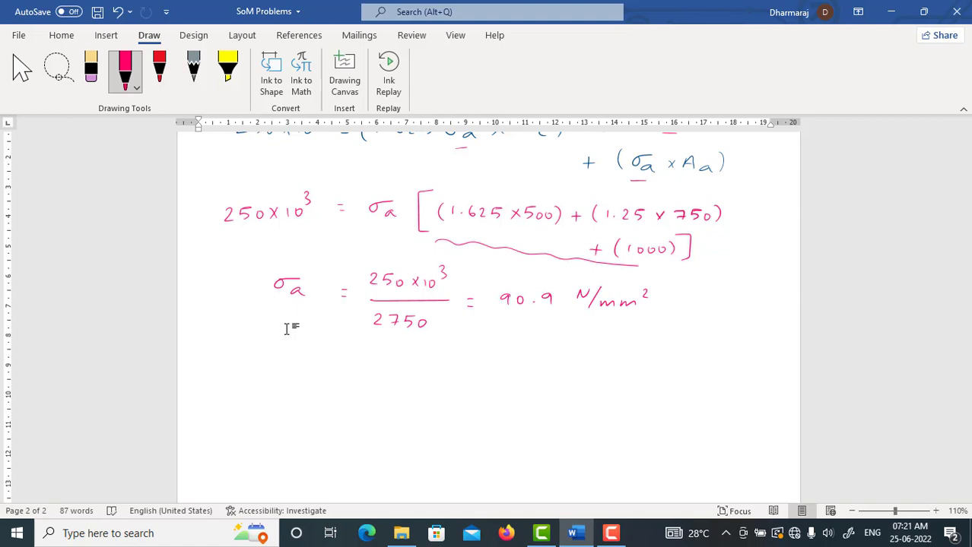
Step: Write ⇒ σc = 1.625 × σa on a new line below the σa result
drag(282, 376, 302, 363)
drag(304, 371, 305, 379)
drag(328, 370, 336, 370)
drag(329, 376, 396, 377)
drag(411, 364, 403, 377)
mouse_move(421, 368)
mouse_down()
mouse_move(430, 378)
mouse_move(421, 378)
mouse_up()
drag(461, 368, 443, 375)
drag(466, 373, 470, 380)
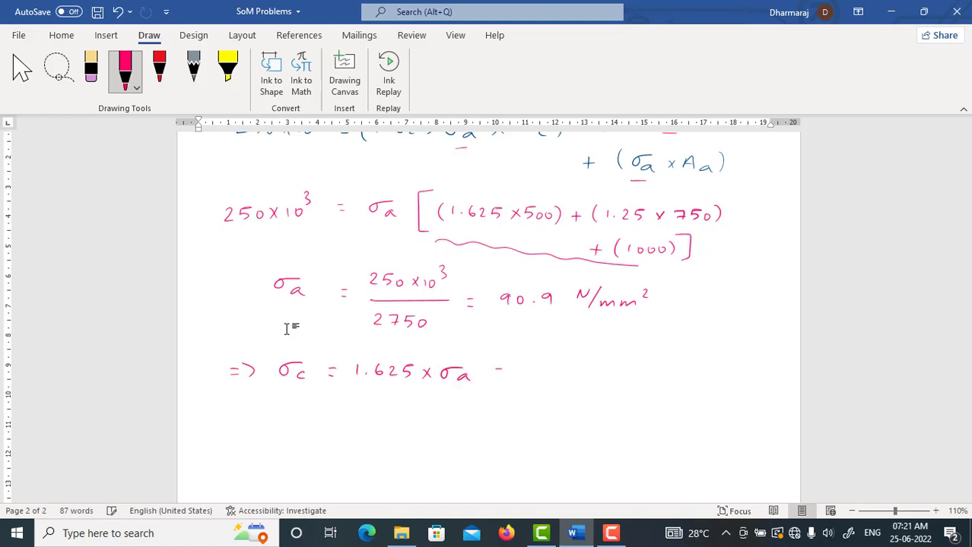
Step: Complete the σc line with = 1.625 × 90.9 = 147.7 N/mm²
drag(546, 362, 541, 373)
drag(553, 366, 568, 376)
drag(587, 367, 595, 376)
drag(594, 368, 587, 377)
mouse_move(611, 365)
mouse_down()
mouse_move(613, 377)
mouse_move(624, 367)
mouse_up()
drag(650, 365, 650, 378)
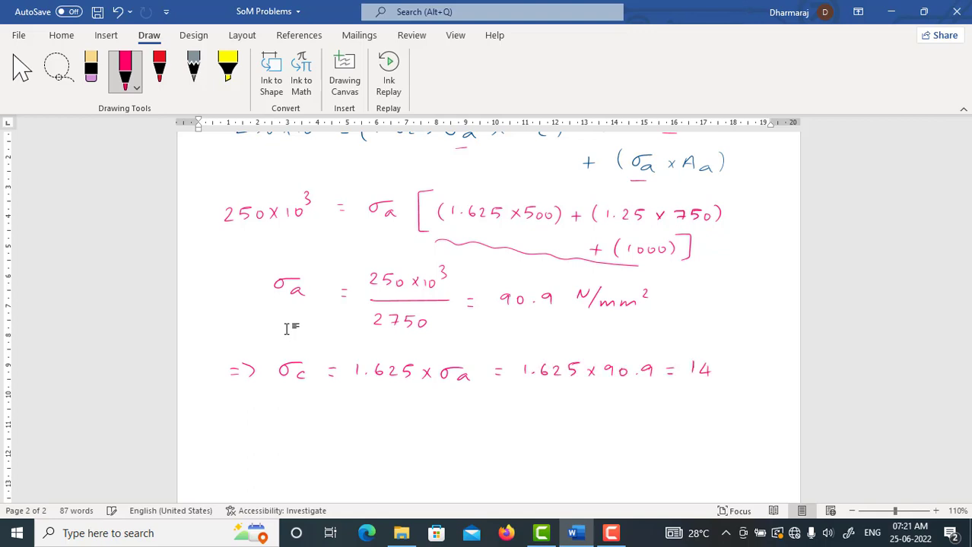
drag(774, 372, 787, 362)
mouse_move(763, 377)
mouse_down()
mouse_move(796, 375)
mouse_move(781, 397)
mouse_up()
drag(782, 397, 795, 398)
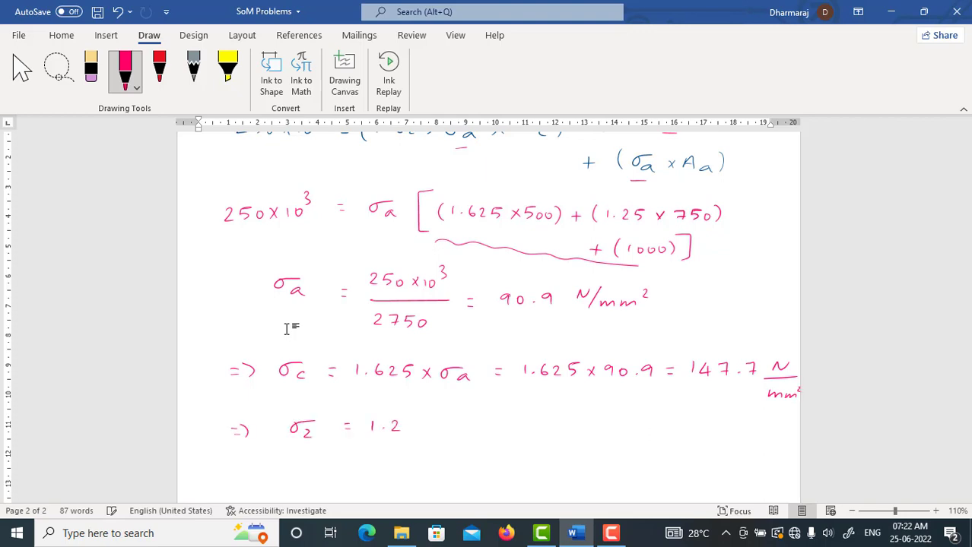
Step: Write ⇒ σz = 1.25 × σa = 1.25 × 90.9 = 113.63 N/mm² below the σc line
drag(453, 422, 459, 421)
drag(469, 428, 469, 435)
drag(498, 425, 507, 425)
drag(498, 430, 506, 431)
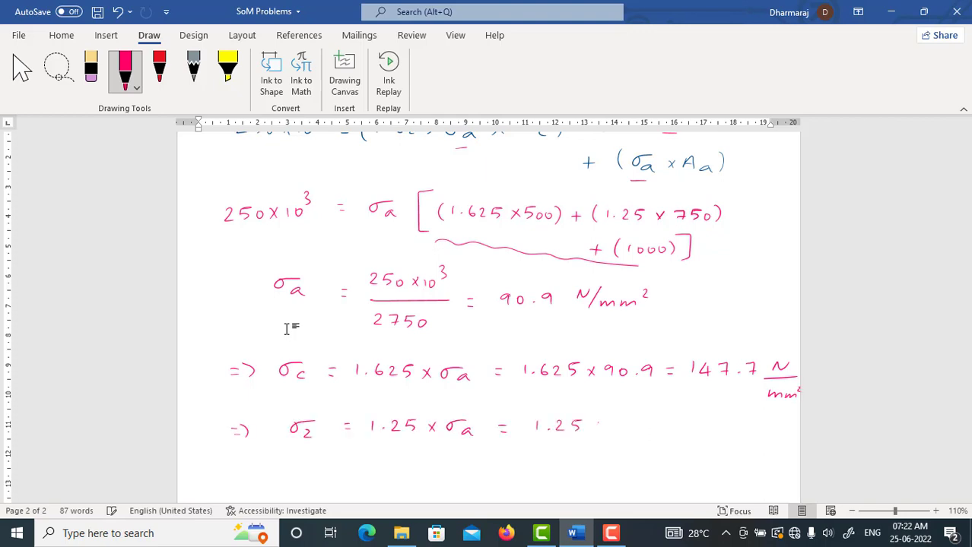
drag(616, 423, 615, 434)
drag(625, 423, 638, 430)
drag(651, 425, 649, 434)
drag(764, 432, 777, 423)
drag(755, 439, 789, 438)
drag(758, 454, 763, 448)
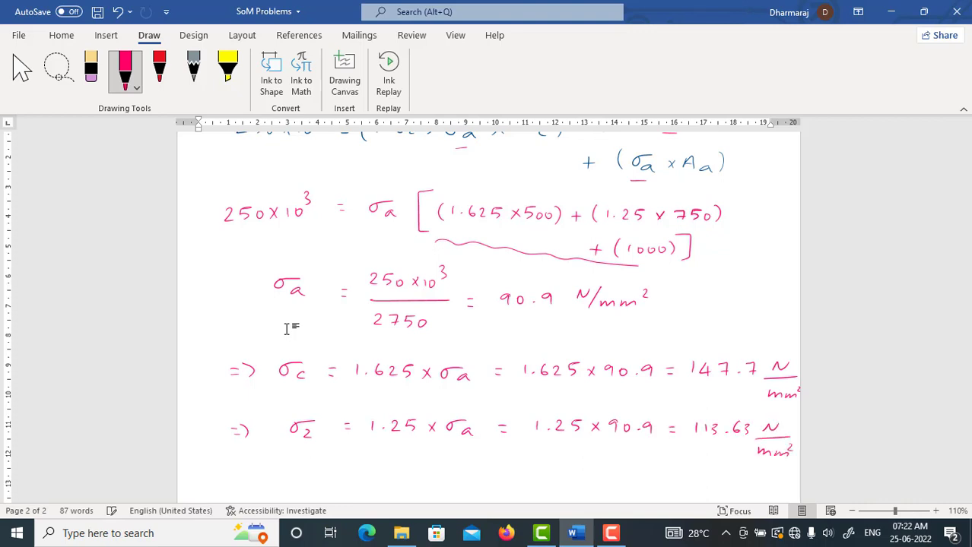
Step: Write "⇒ Load by Copper" below the σz line
scroll(266, 329, down, 5)
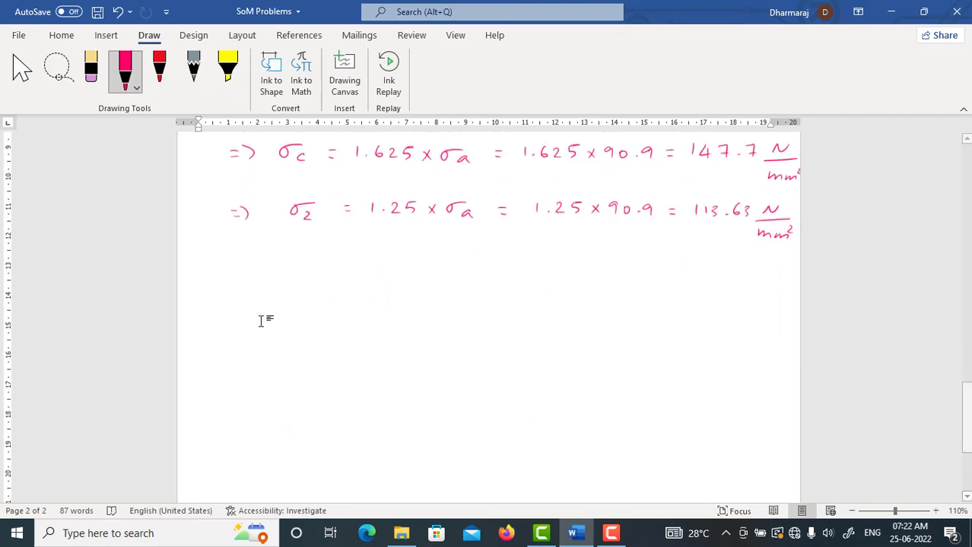
drag(215, 277, 226, 276)
drag(216, 284, 227, 284)
mouse_move(226, 274)
mouse_down()
mouse_move(229, 291)
mouse_move(322, 273)
mouse_move(358, 296)
mouse_move(403, 301)
mouse_move(439, 286)
mouse_up()
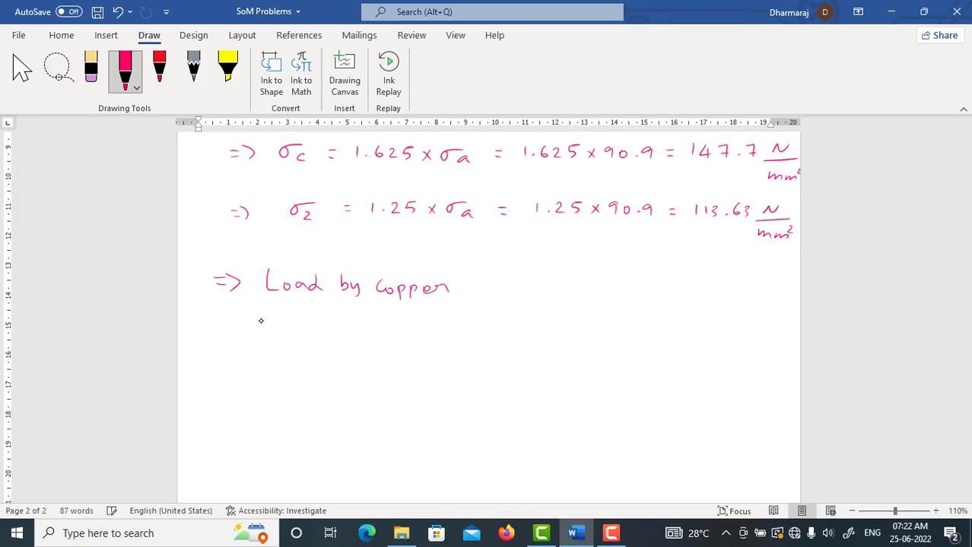
Step: Work out the copper load as = σc × Ac = 147.7 × 500 = 73850 N
drag(535, 283, 512, 288)
drag(532, 293, 531, 300)
drag(549, 287, 556, 297)
mouse_move(556, 288)
mouse_down()
mouse_move(549, 297)
mouse_move(579, 298)
mouse_up()
drag(569, 293, 577, 292)
drag(592, 289, 600, 289)
drag(592, 295, 599, 295)
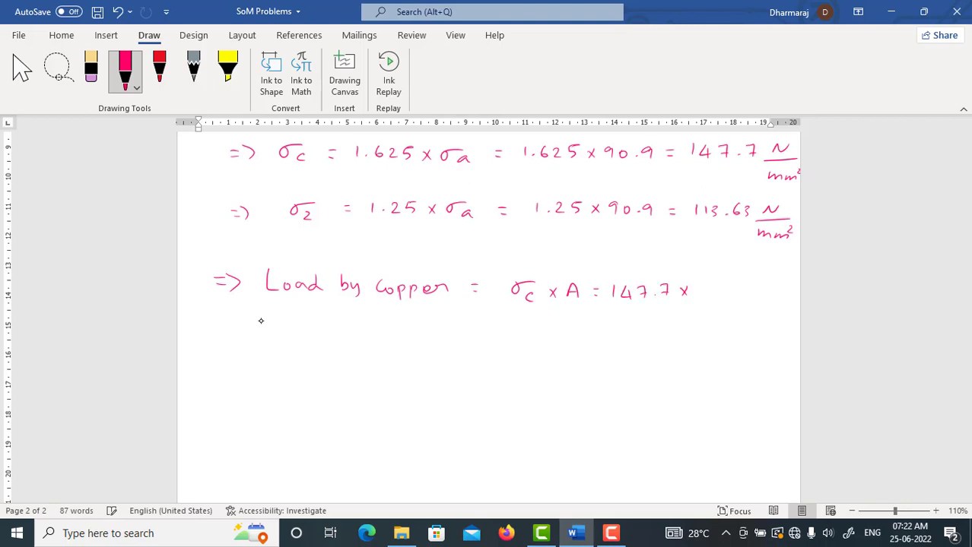
drag(715, 287, 713, 288)
drag(727, 287, 725, 288)
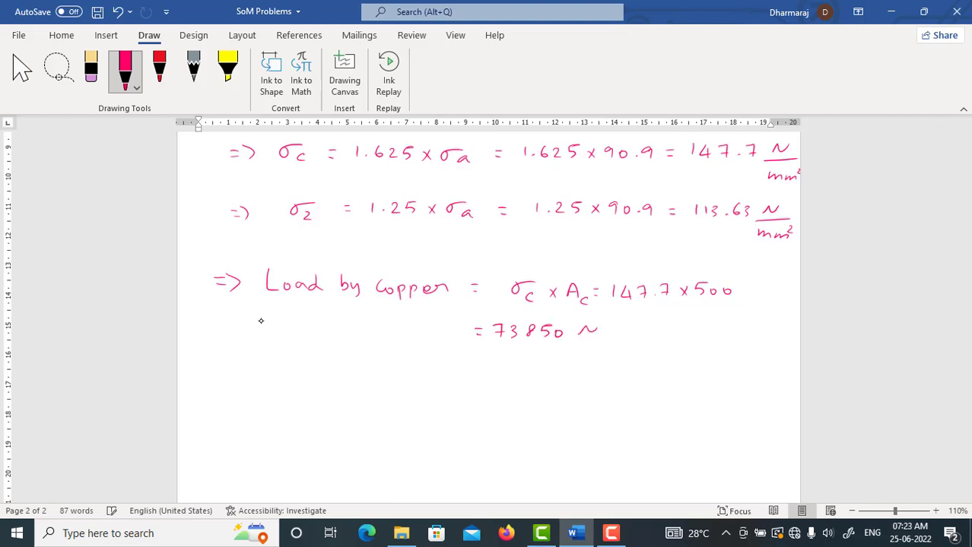
Step: Write the zinc load as Zinc = σz × Az = 113.63 × 750 = 85218 N
drag(531, 381, 539, 388)
drag(552, 375, 561, 382)
drag(560, 375, 553, 382)
drag(572, 384, 583, 384)
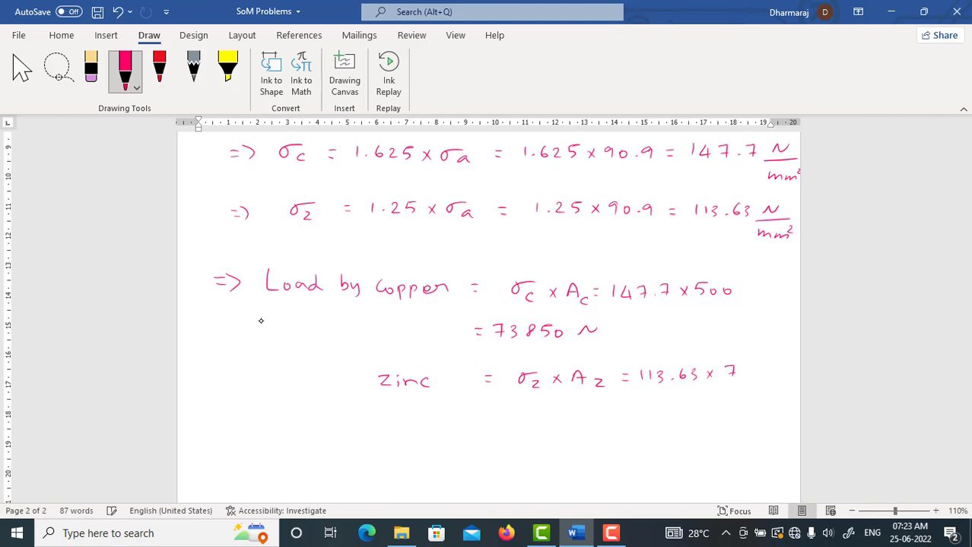
drag(533, 408, 532, 418)
drag(550, 409, 558, 419)
mouse_move(565, 408)
mouse_down()
mouse_move(565, 419)
mouse_move(584, 408)
mouse_up()
drag(600, 418, 621, 409)
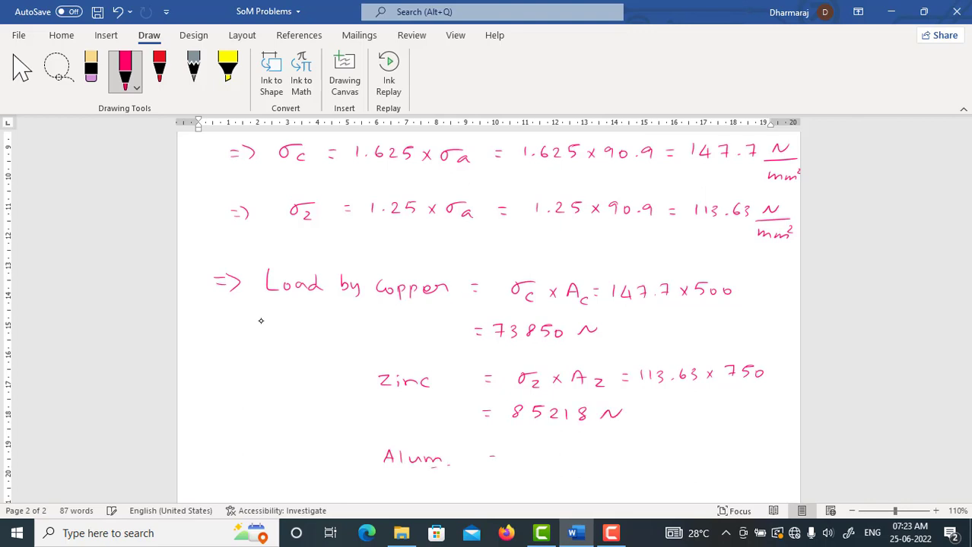
Step: Write the aluminium load as Alum. = σa × Aa = 90.9 × 1000 = 90,900 N
drag(544, 452, 532, 462)
drag(548, 459, 562, 462)
drag(582, 464, 599, 464)
drag(608, 456, 660, 458)
drag(674, 448, 673, 449)
click(686, 455)
drag(744, 450, 743, 451)
drag(755, 450, 754, 451)
drag(768, 450, 766, 450)
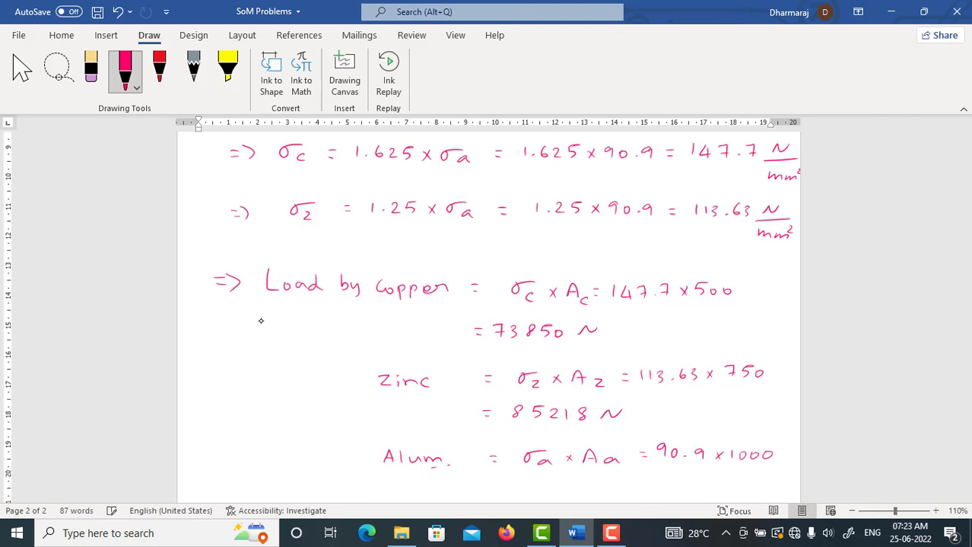
drag(588, 485, 588, 487)
drag(604, 496, 620, 487)
Step: Insert a table with four rows and four columns below the aluminium load and enter Copper in its first cell
scroll(265, 314, down, 3)
click(106, 35)
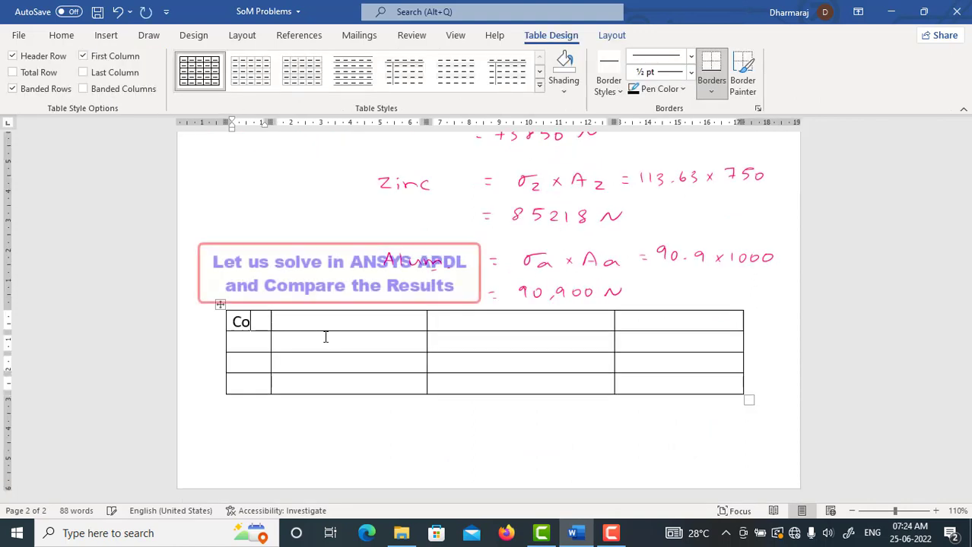
text(pper)
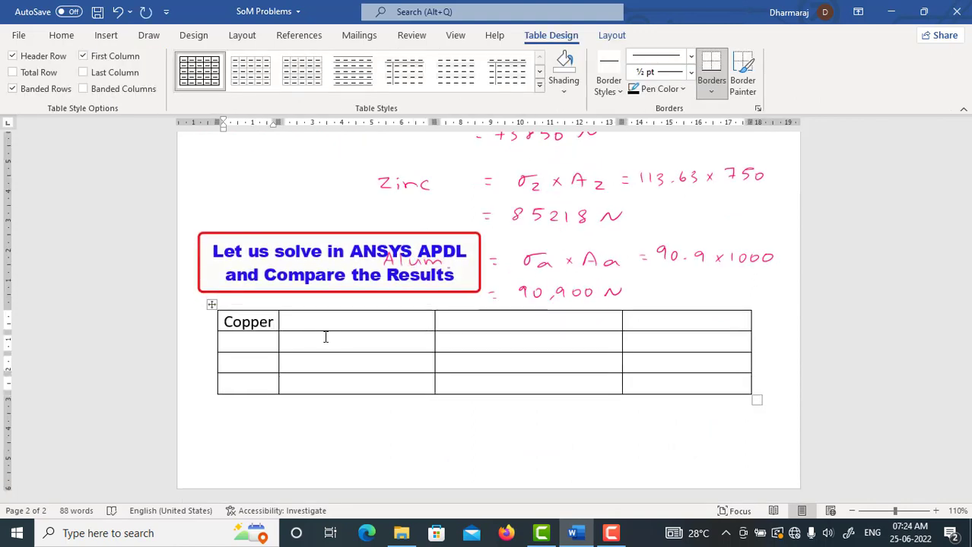
Step: Move Copper to the second row of the first column and enter Zinc and Aluminium in the rows below
double_click(251, 325)
drag(250, 324, 248, 344)
click(247, 366)
text(Zinc)
click(254, 385)
text(Aluminium)
Step: Enter the column headings Stress and Load shared in the second and third columns of the table's first row
click(378, 321)
text(Stress)
click(481, 322)
text(Load shared)
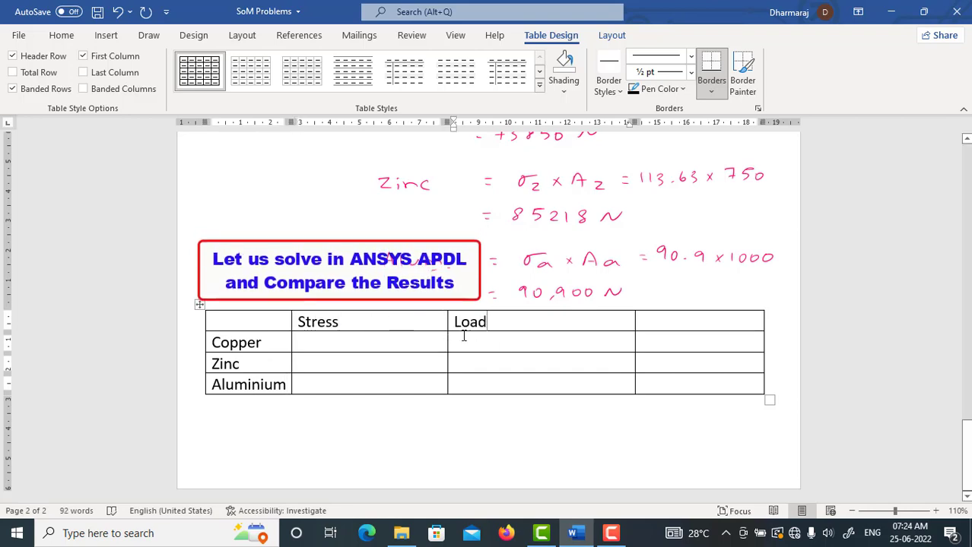
Step: Enter 147.7 as the copper stress in the comparison table, taking the value from the handwritten solution
scroll(433, 394, up, 3)
scroll(436, 393, up, 2)
scroll(613, 434, down, 5)
key(Down)
key(Left)
text(147)
scroll(610, 438, up, 5)
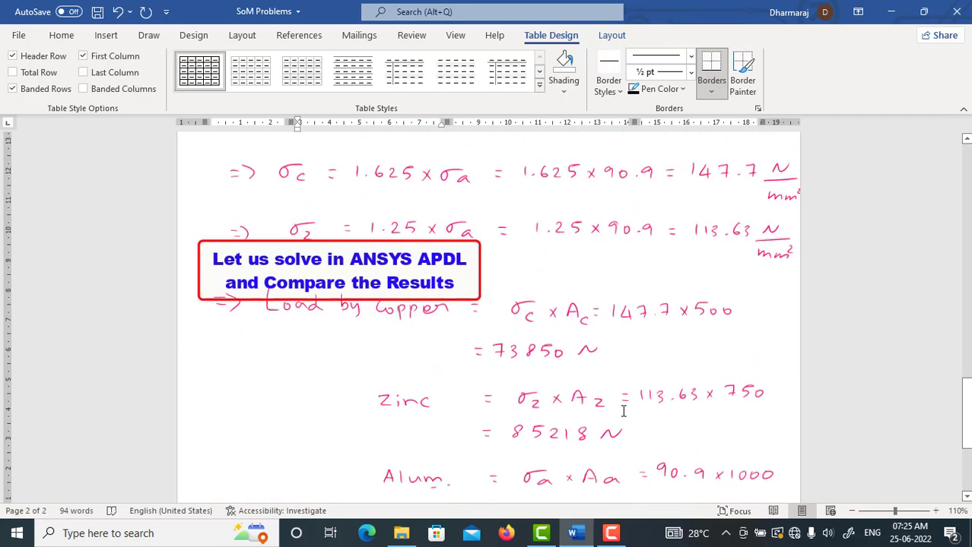
scroll(621, 425, down, 4)
text(.7)
Step: Add the units in MPa to the Stress heading and in Newton to the Load shared heading
click(392, 392)
text(in MPa)
click(585, 393)
text(in Newton)
Step: Enter the stresses 113.63 for zinc and 90.9 for aluminium in the comparison table
click(386, 435)
text(113.63)
click(373, 454)
text(90.9)
Step: Fill in the shared loads 73850 for copper, 85218 for zinc and 90900 for aluminium
click(471, 415)
text(73850)
click(479, 435)
text(85218)
click(473, 459)
text(90900)
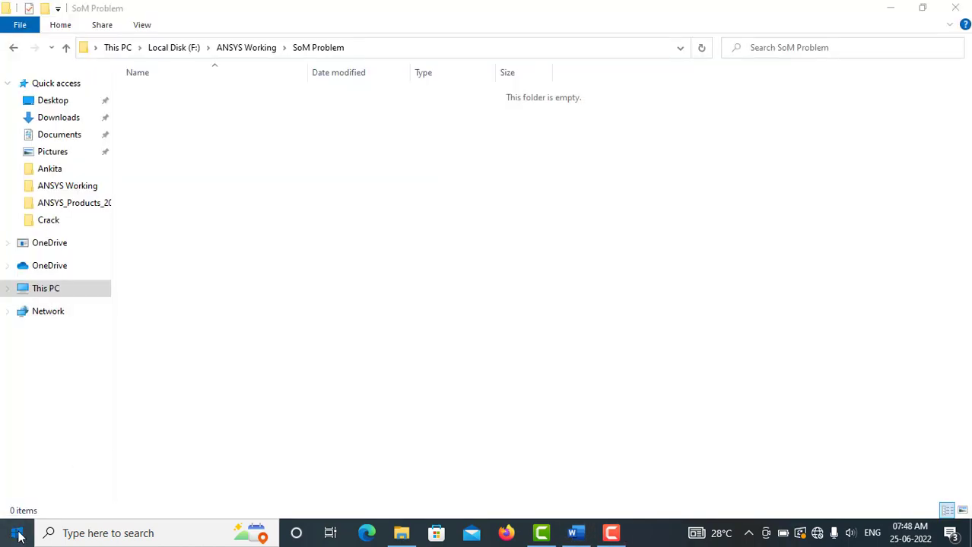
Step: Start the Mechanical APDL Product Launcher 2022 R1
click(17, 533)
click(141, 288)
scroll(148, 368, down, 15)
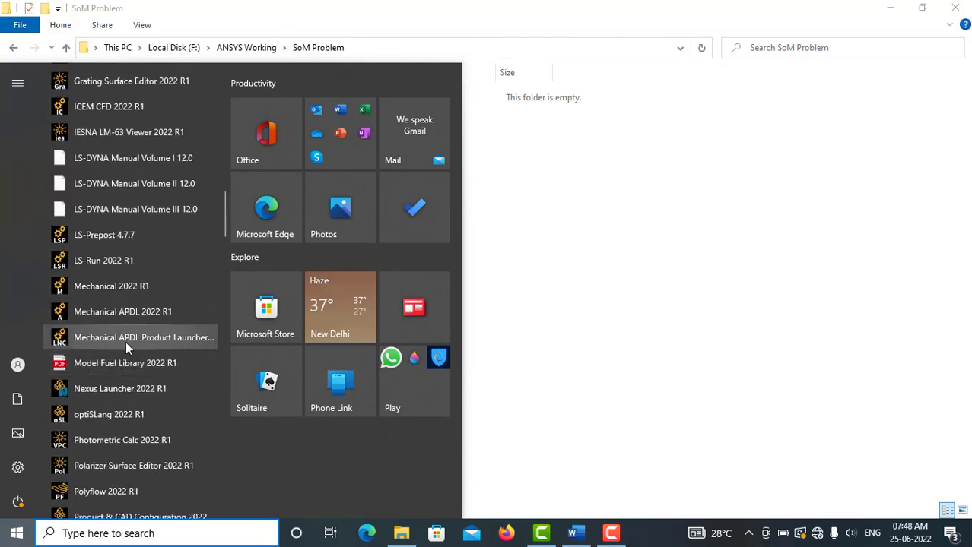
click(141, 337)
Step: Create a folder named Link Problem inside the SoM Problem folder and open it
click(718, 183)
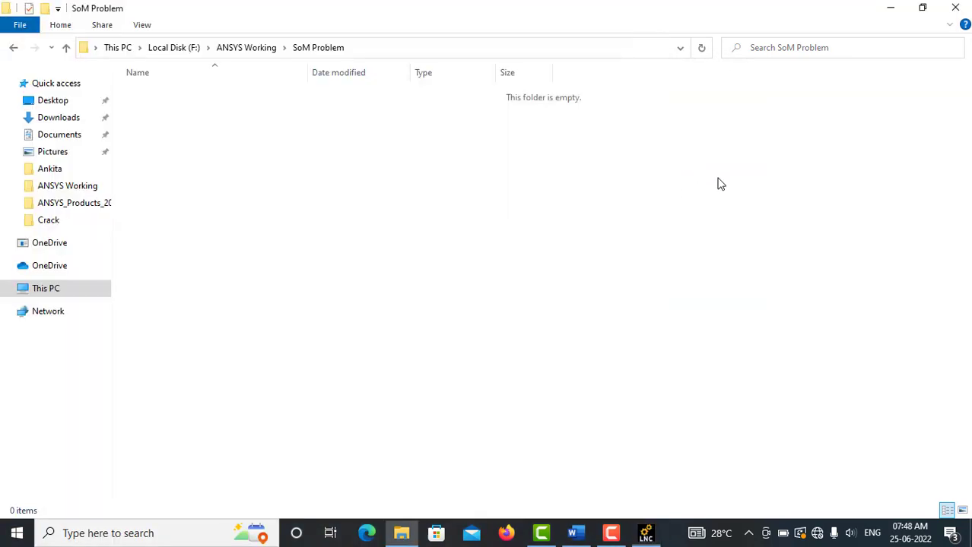
right_click(275, 150)
mouse_move(333, 325)
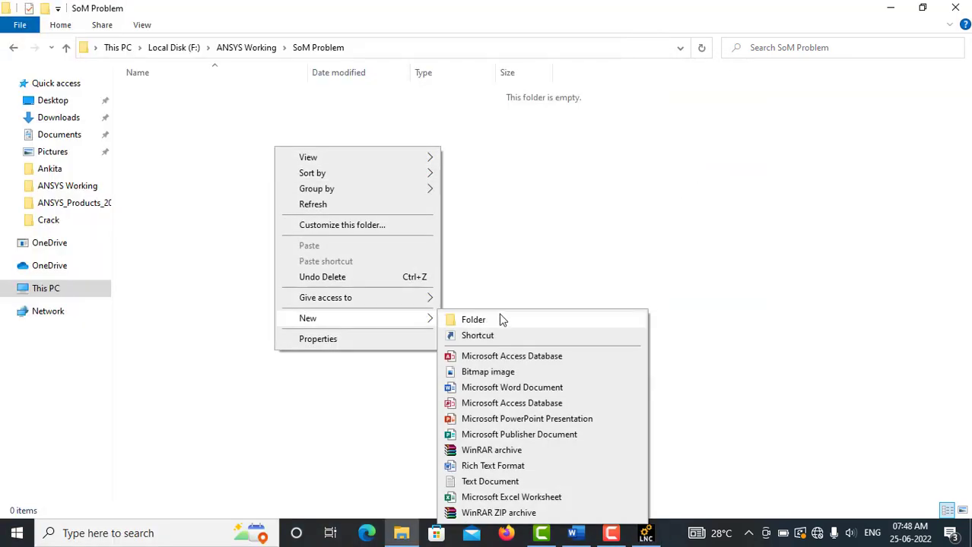
click(499, 320)
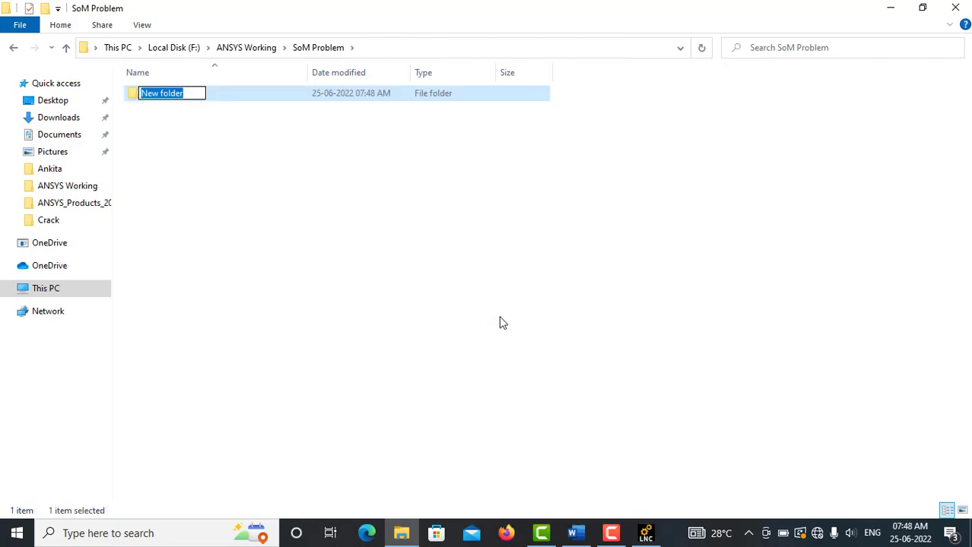
text(Link Problem)
key(Return)
key(Return)
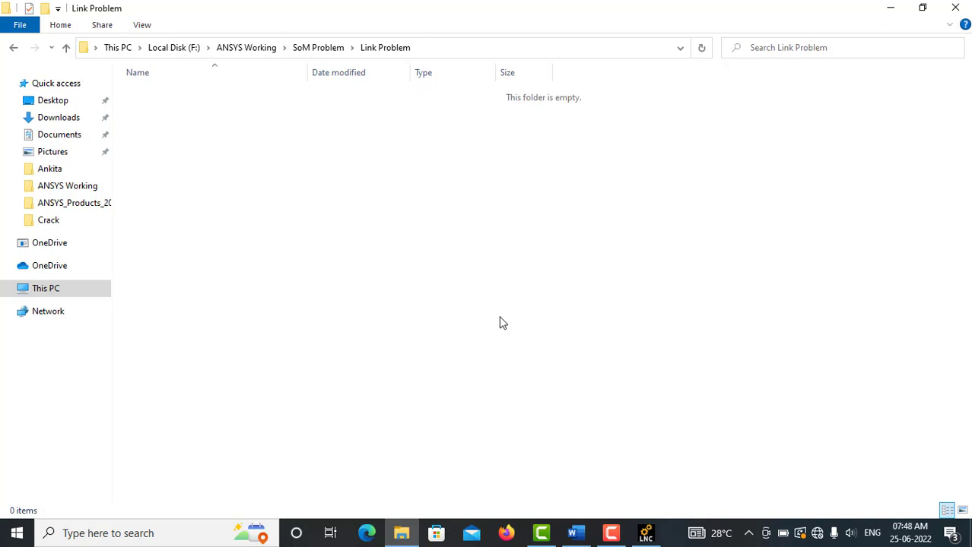
Step: Set the launcher's working directory to the copied path F:\ANSYS Working\SoM Problem\Link Problem and run ANSYS
click(452, 47)
right_click(260, 48)
click(300, 95)
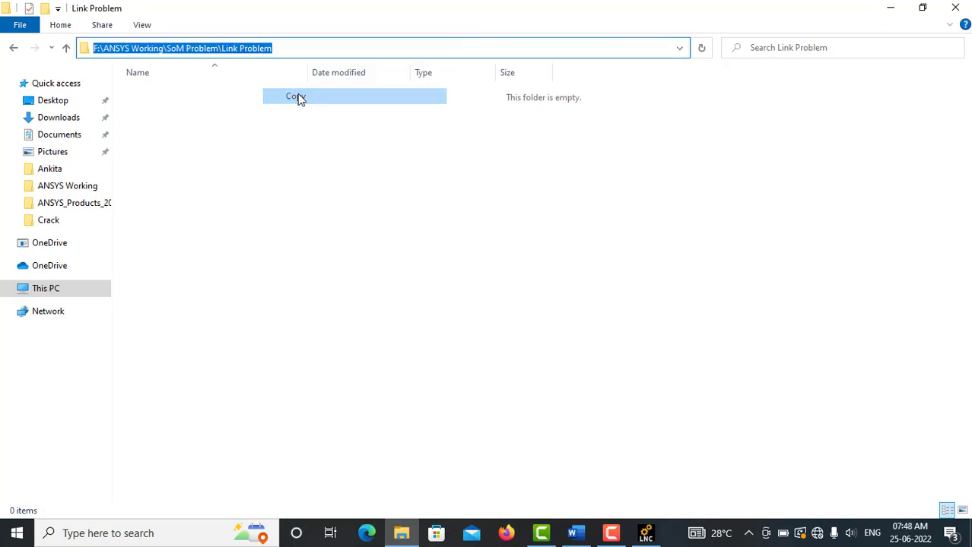
click(645, 533)
drag(354, 324, 214, 330)
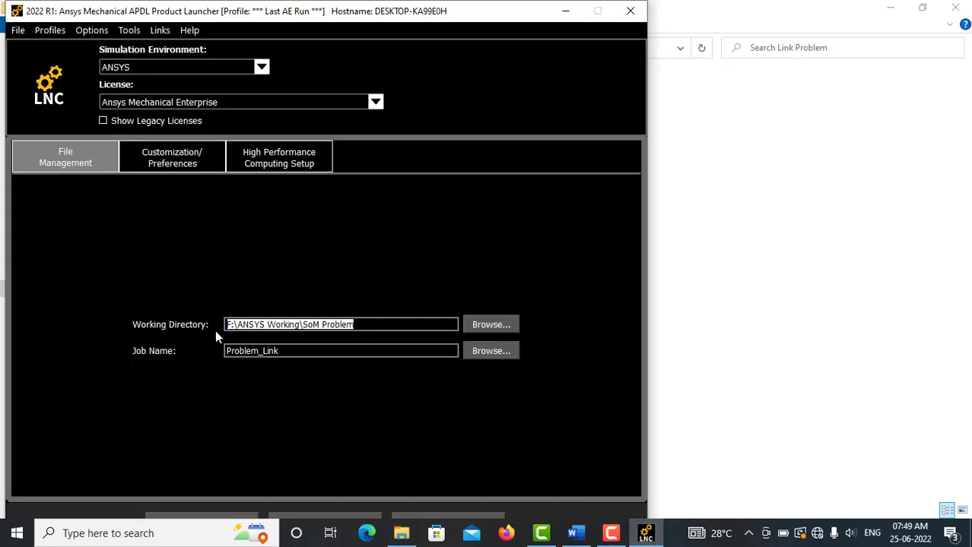
right_click(321, 327)
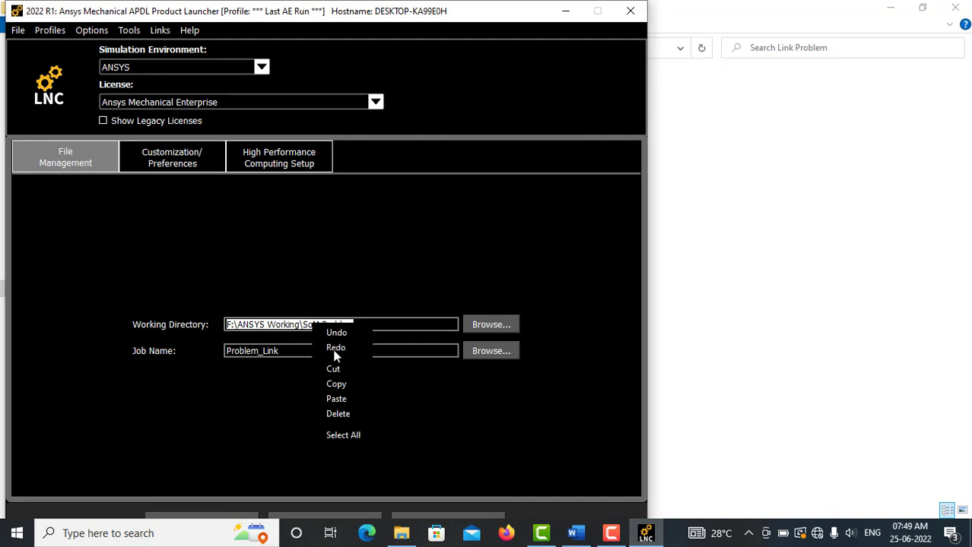
click(340, 396)
drag(452, 19, 481, 20)
click(251, 517)
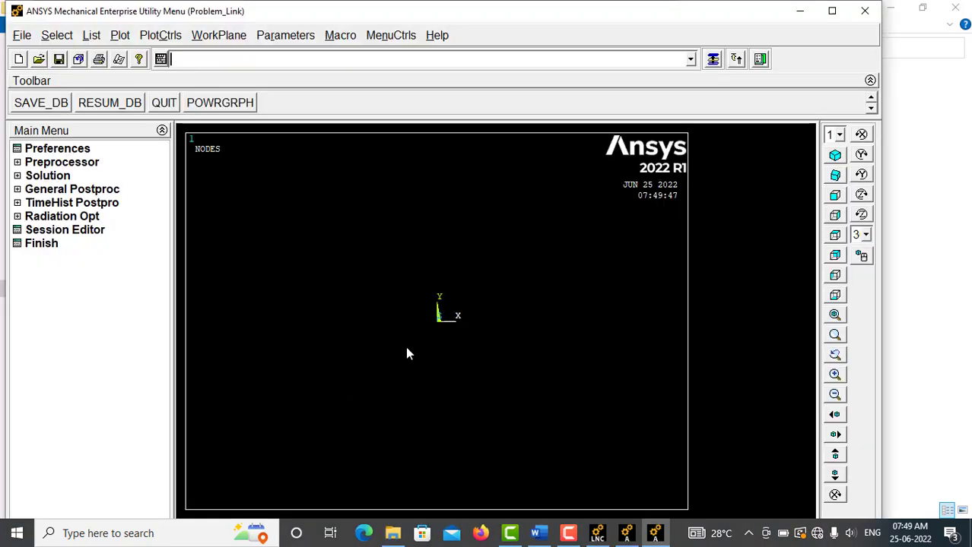
Step: Define element type 1 as the structural Link element 3D finit stn 180
click(82, 165)
click(95, 176)
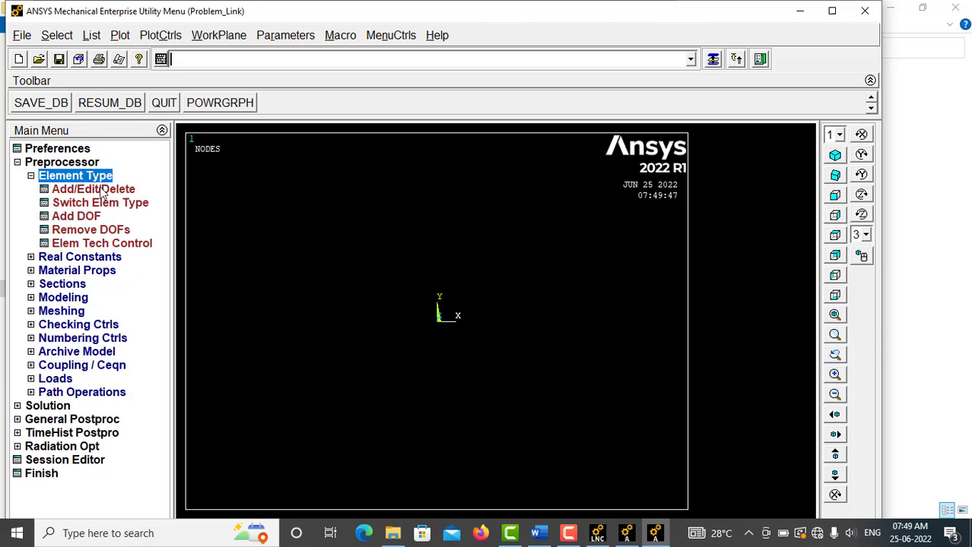
click(100, 189)
click(115, 368)
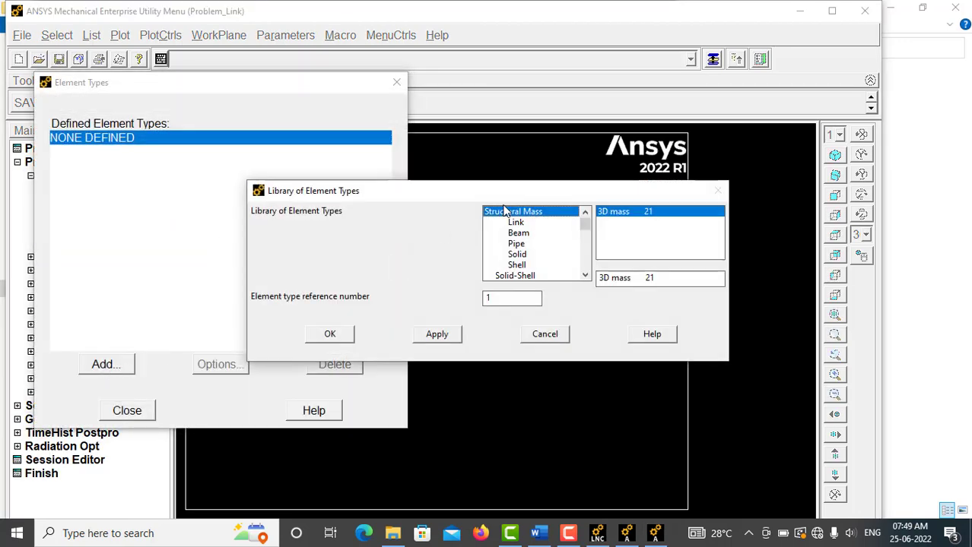
click(516, 223)
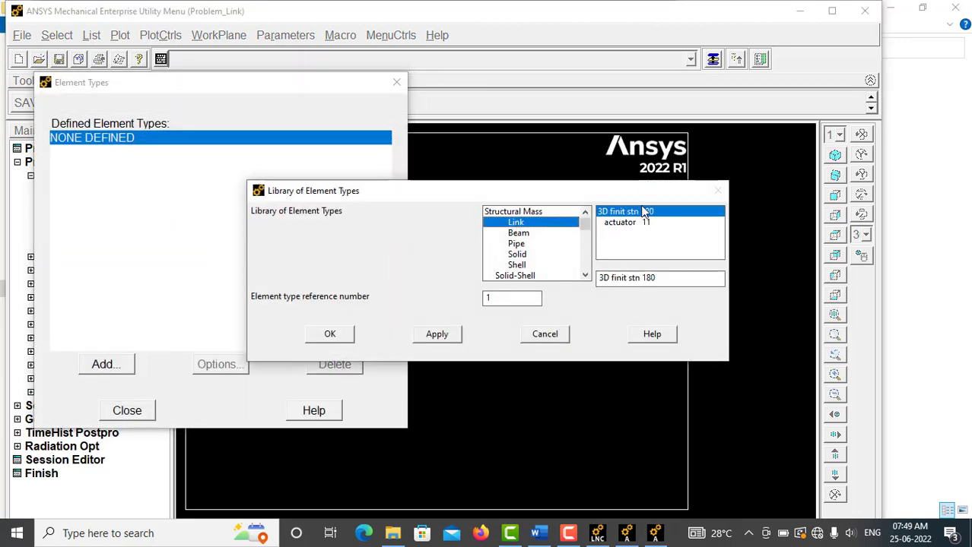
click(329, 334)
click(127, 409)
click(31, 175)
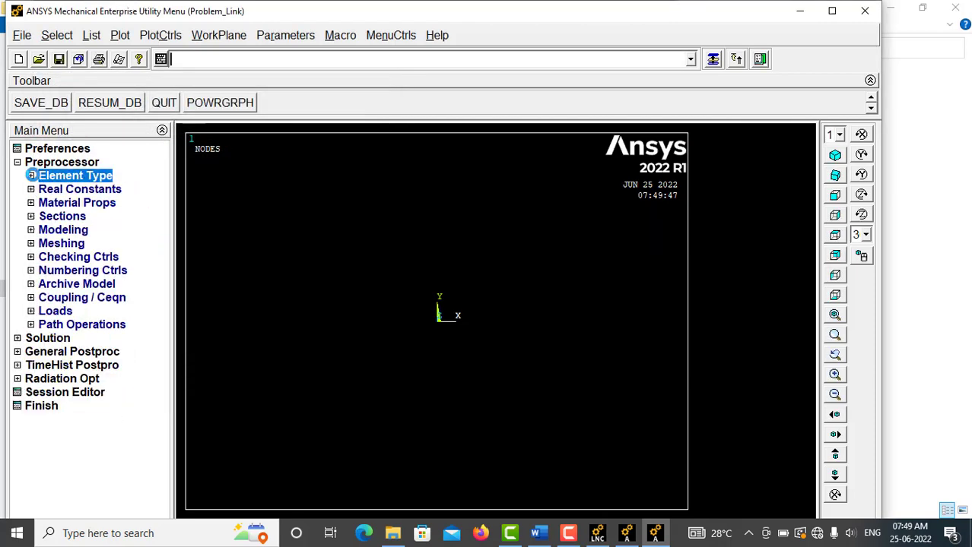
Step: Add link section 1 with the section name copper and a link area of 500
click(31, 216)
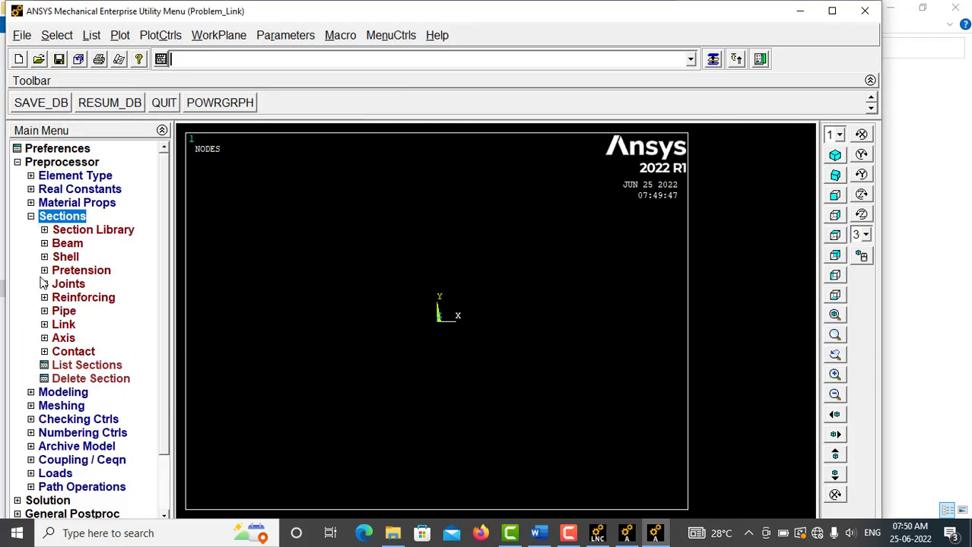
click(64, 325)
click(76, 339)
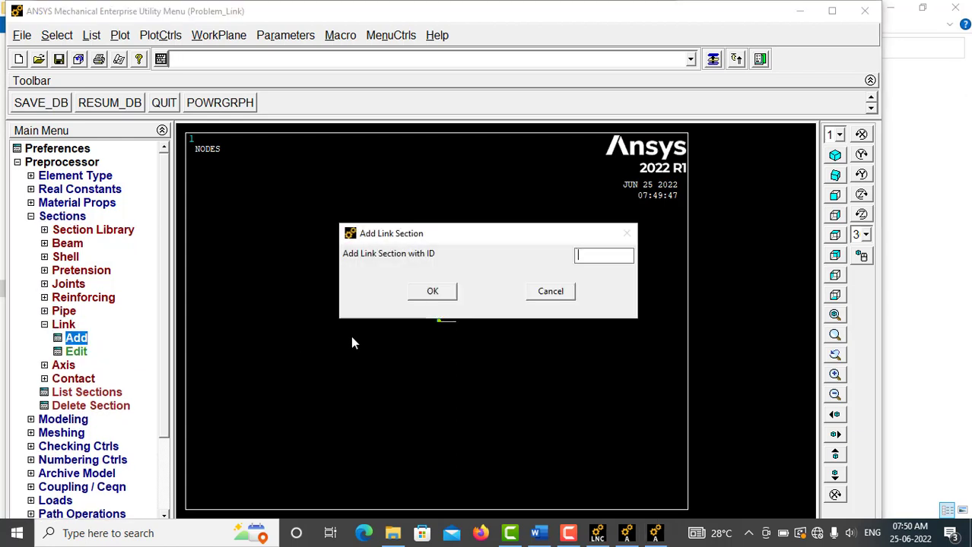
click(440, 289)
text(copper)
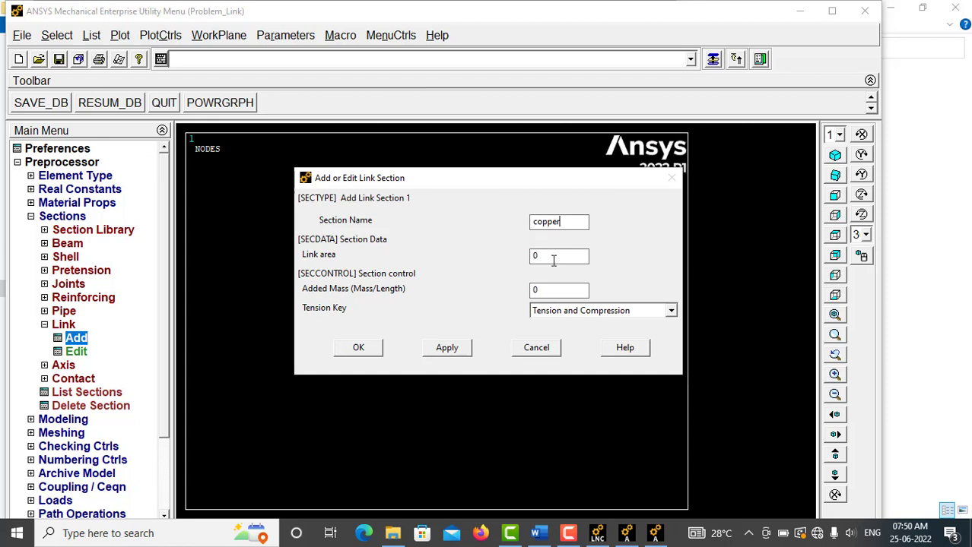
click(543, 255)
drag(543, 255, 523, 261)
text(500)
click(359, 347)
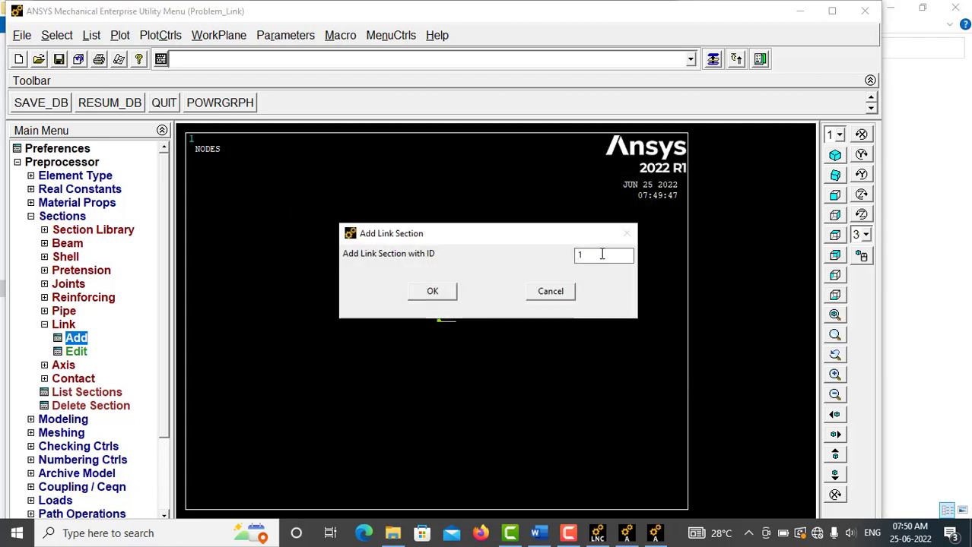
Step: Add link section 2 with the section name zinc and the zinc rod's cross-sectional area
click(432, 292)
click(543, 222)
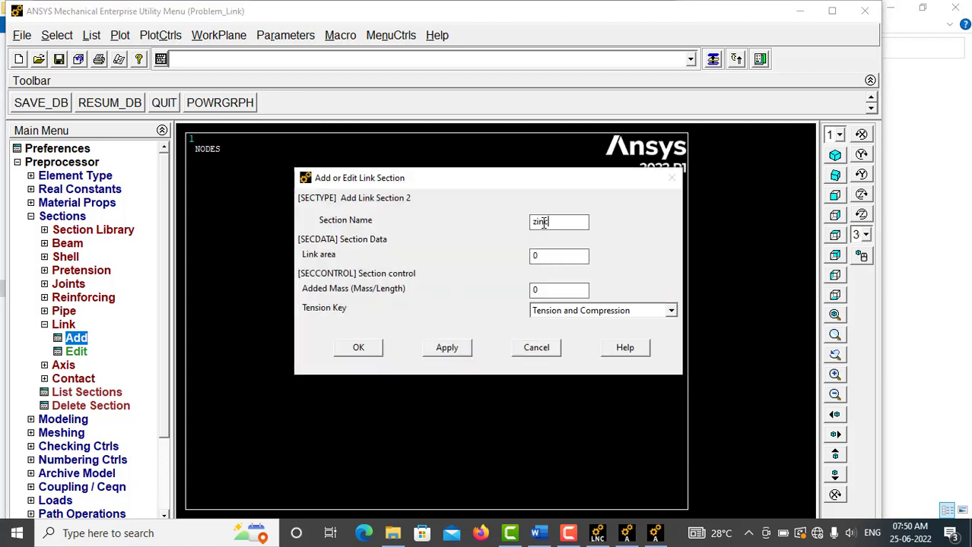
key(Tab)
click(446, 349)
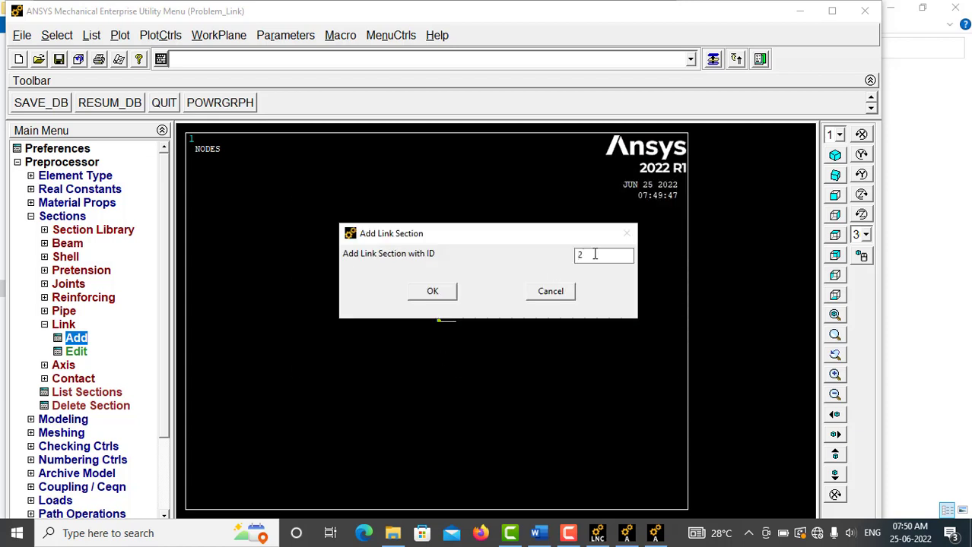
Step: Add link section 3 with the section name alum and the aluminium rod's cross-sectional area
click(432, 292)
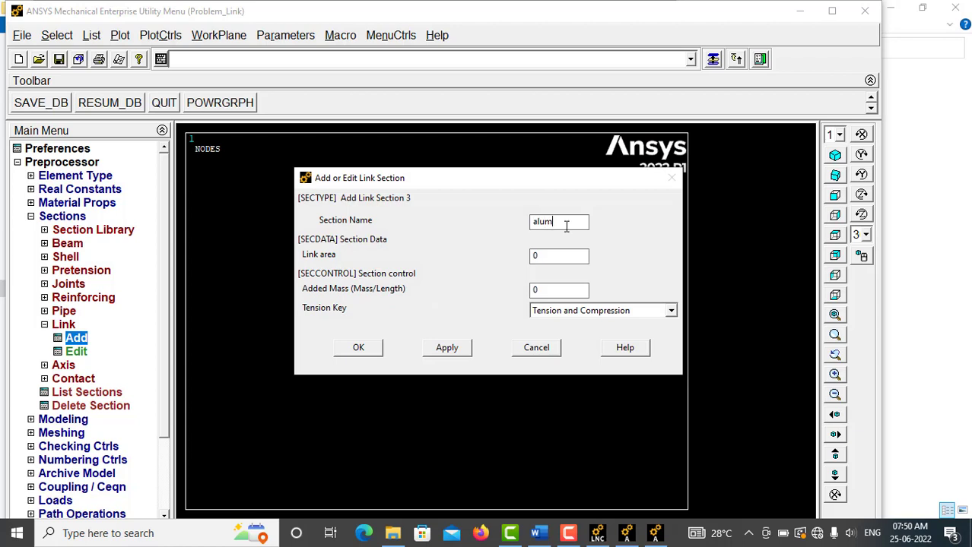
click(567, 260)
click(358, 347)
click(44, 325)
click(30, 216)
Step: Define material model 1 as structural linear elastic isotropic with EX 1.3e5 and PRXY 0.3
click(30, 203)
click(85, 258)
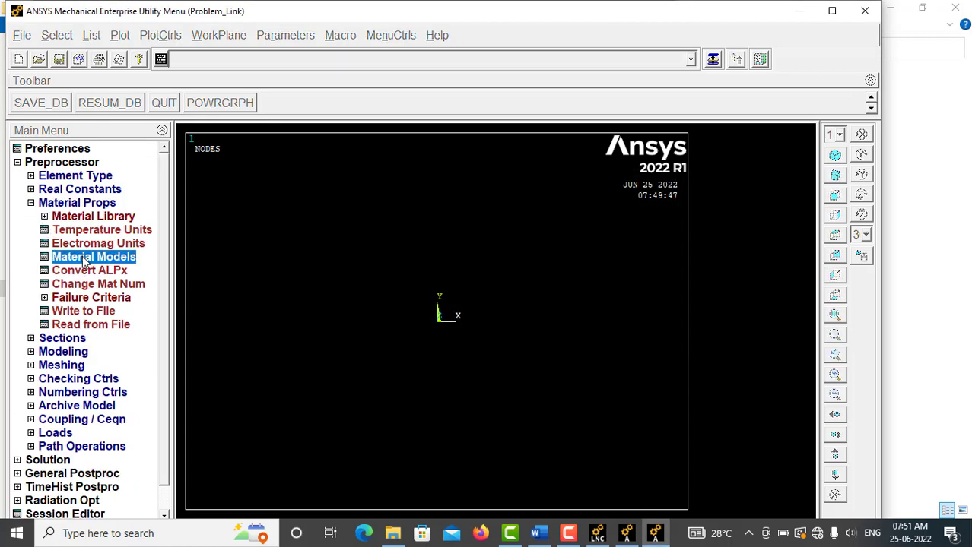
double_click(512, 244)
double_click(526, 257)
double_click(548, 272)
double_click(574, 287)
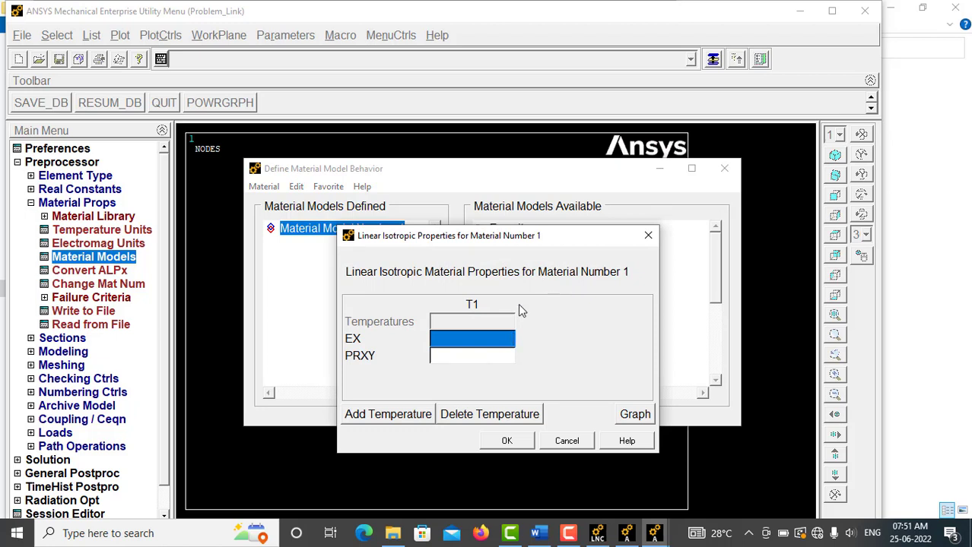
text(1.3e5)
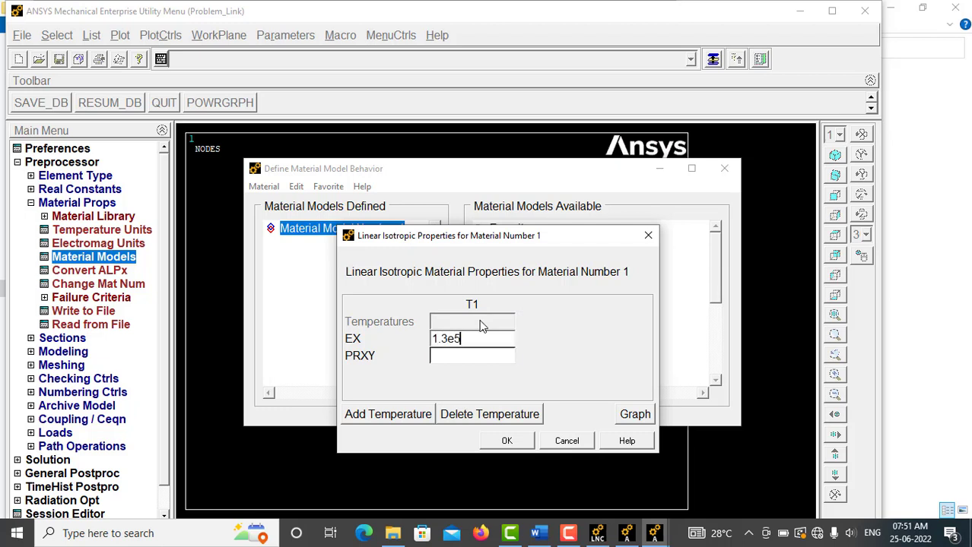
key(Tab)
text(0)
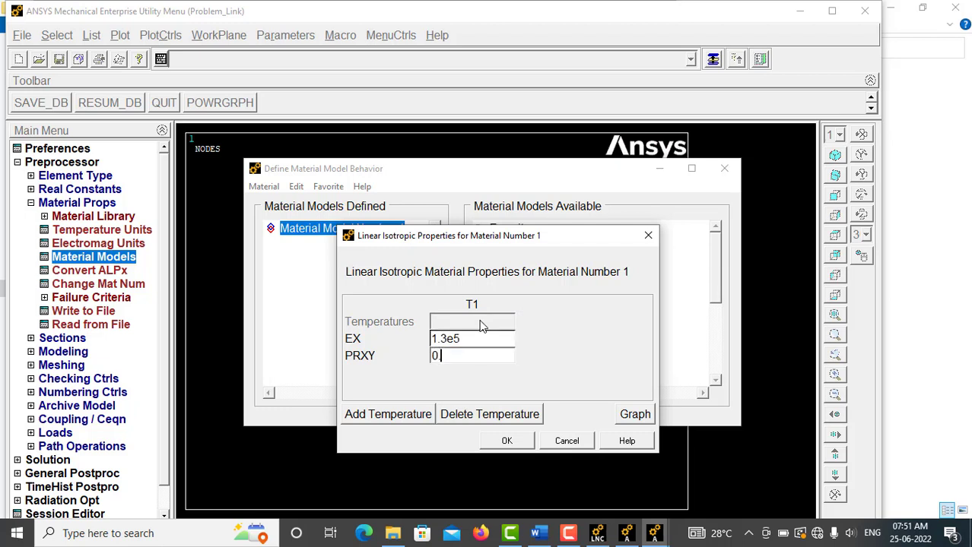
text(.3)
click(507, 441)
Step: Create material model 2 as linear isotropic with EX 1e5 and PRXY 0.3
click(263, 186)
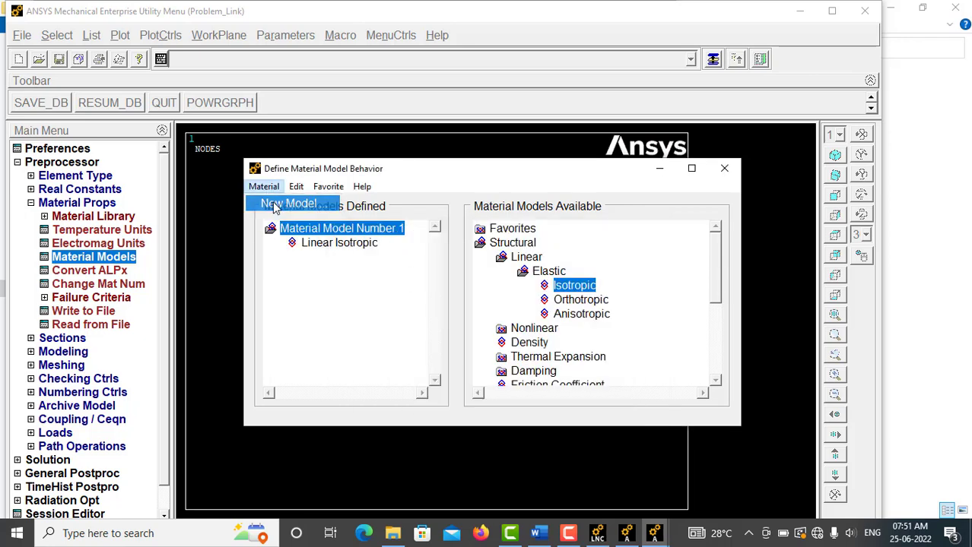
click(277, 202)
click(438, 358)
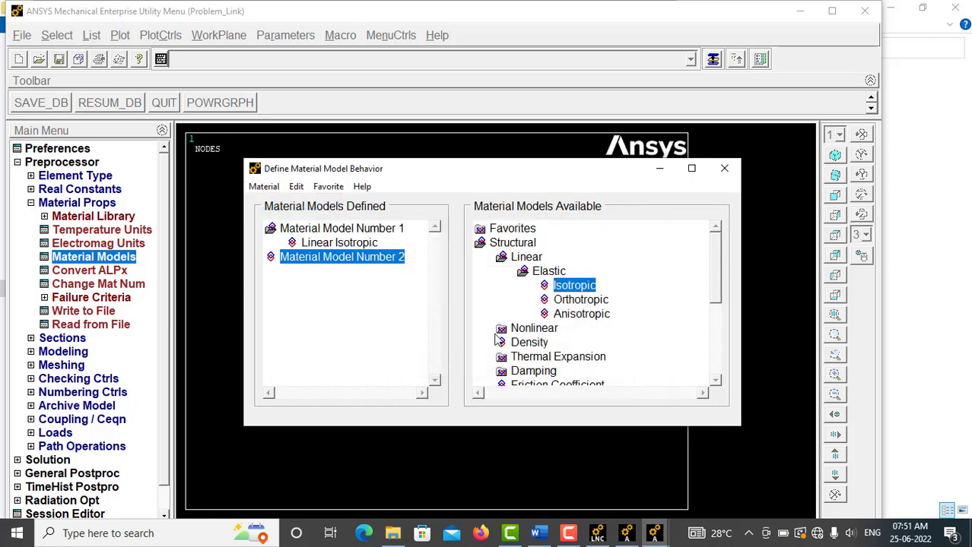
double_click(574, 285)
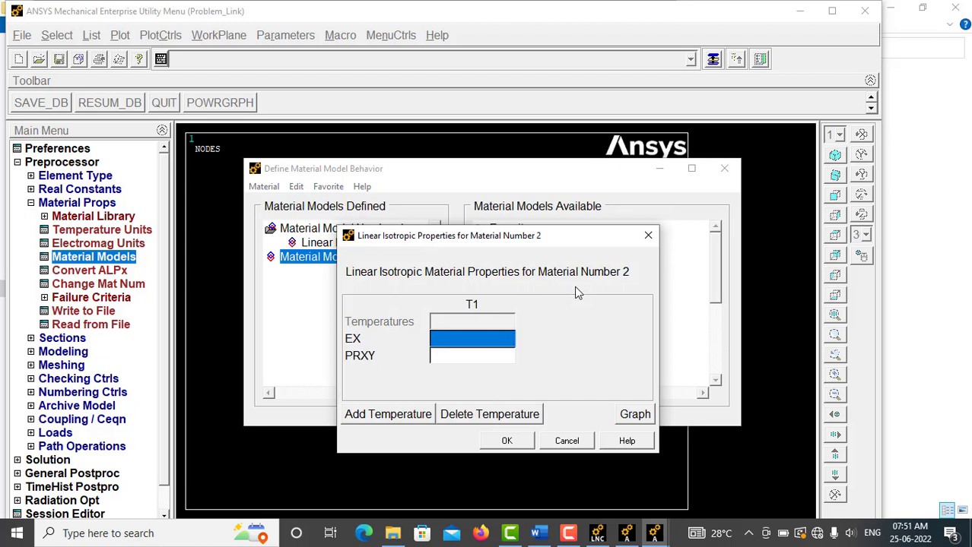
text(1e5)
key(Tab)
text(0.3)
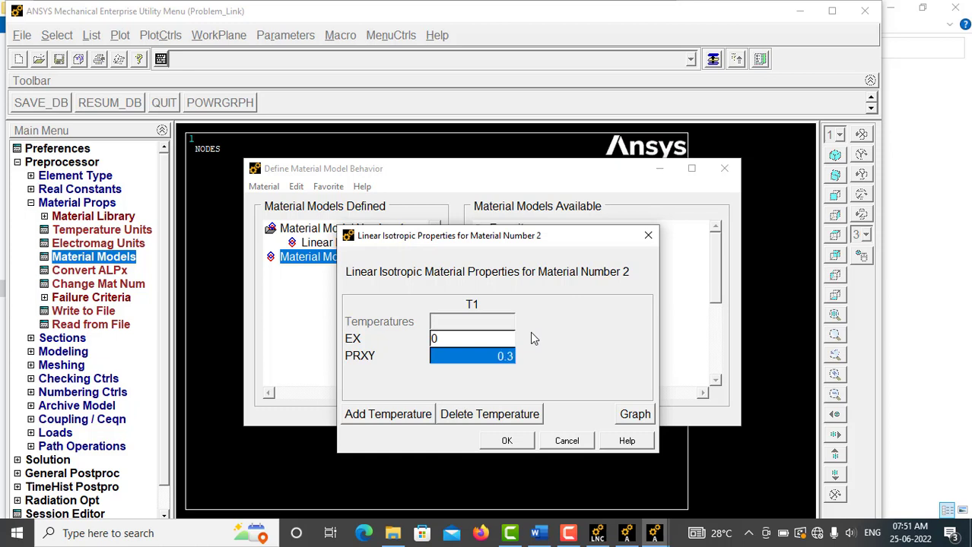
click(499, 339)
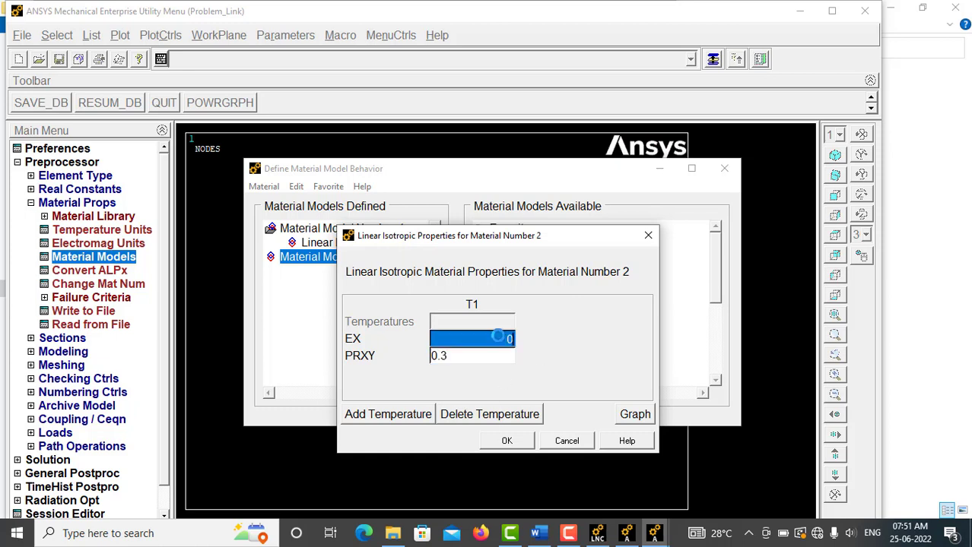
text(1e5)
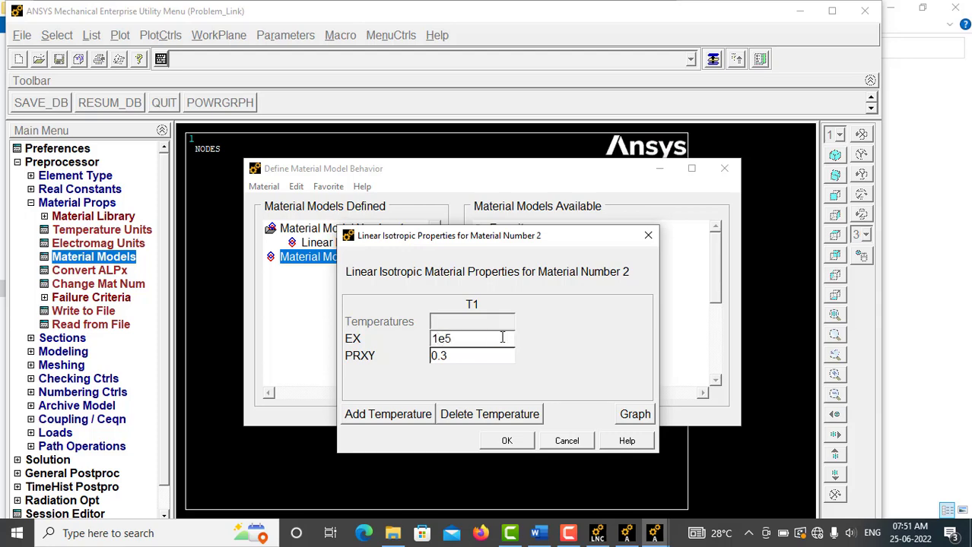
click(507, 441)
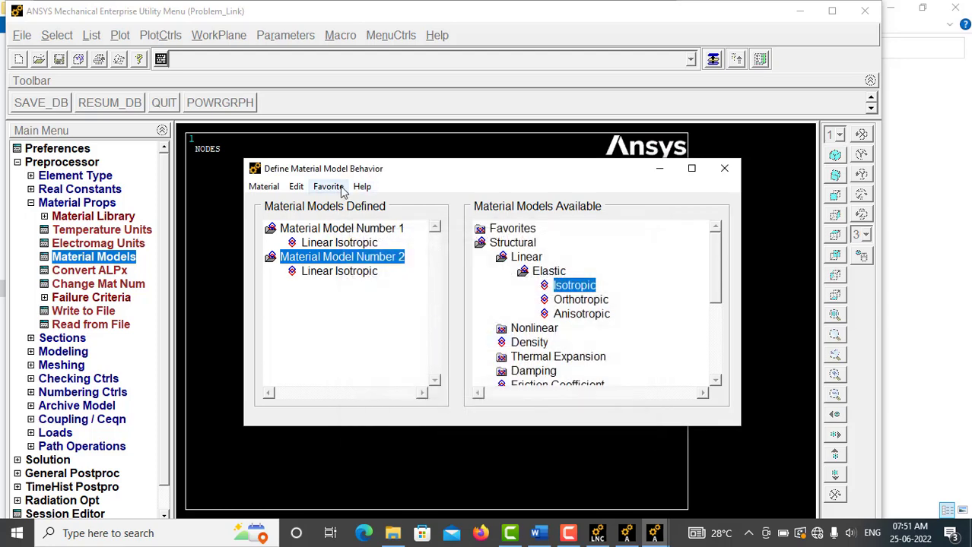
Step: Create material model 3 as linear isotropic with EX 0.8e5 and PRXY 0.3, and finish the material definitions
click(263, 187)
click(281, 199)
click(439, 355)
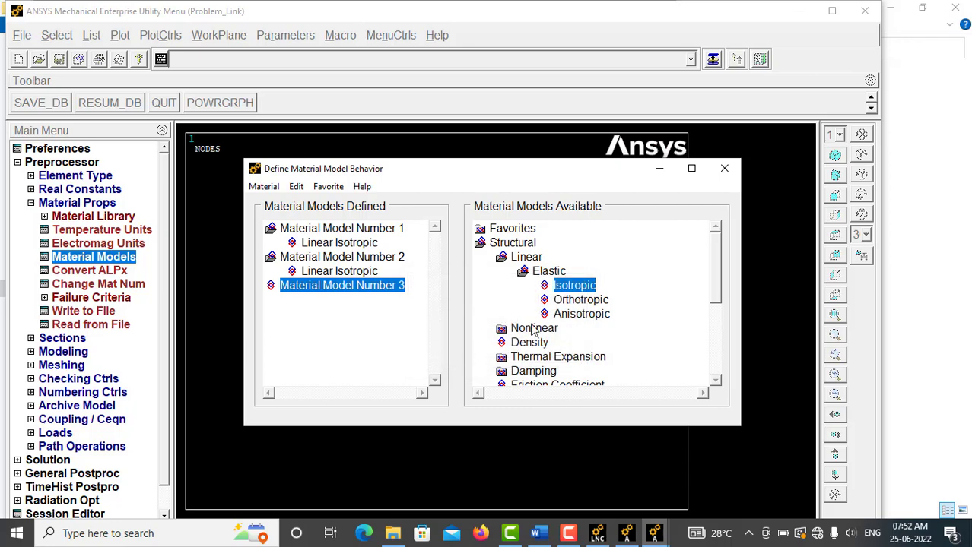
double_click(575, 286)
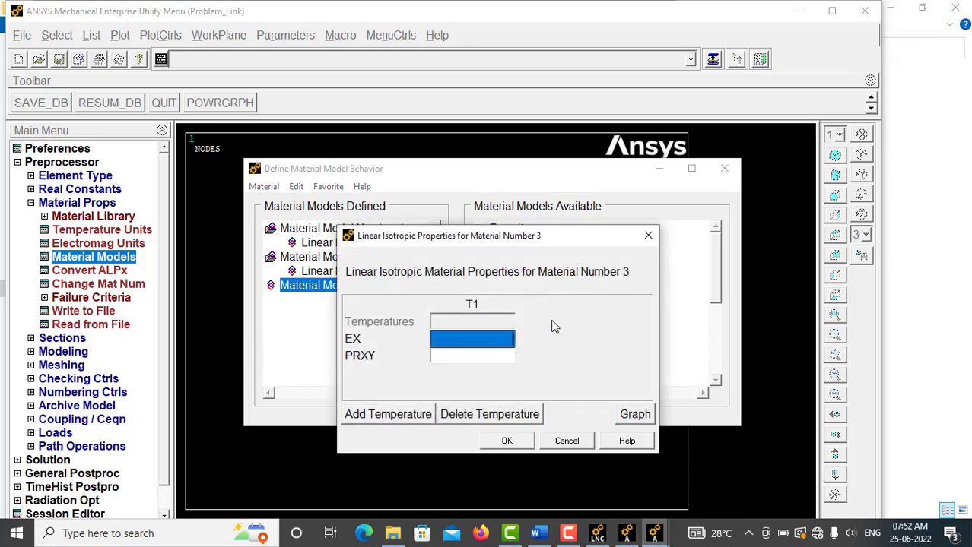
text(0.8e5)
key(Tab)
text(0.3)
click(508, 442)
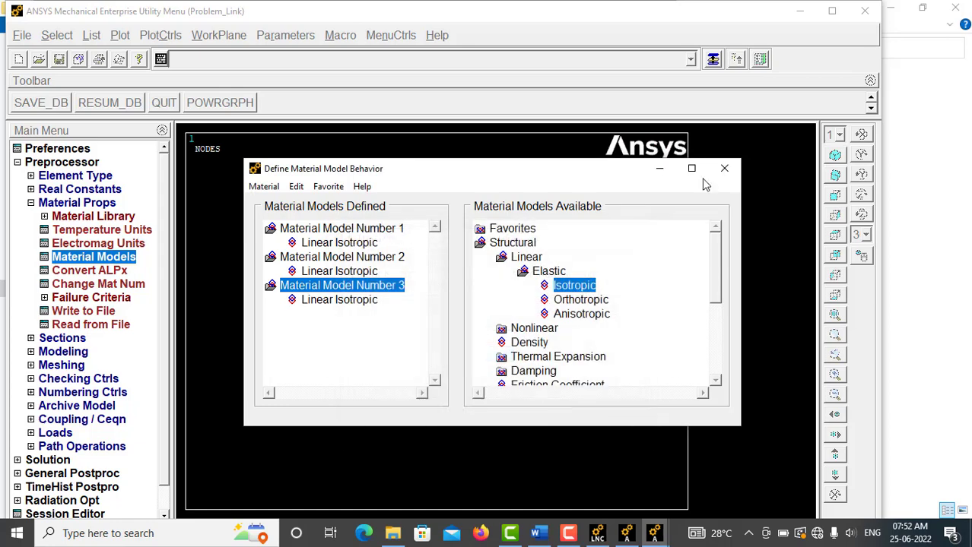
click(724, 168)
click(31, 203)
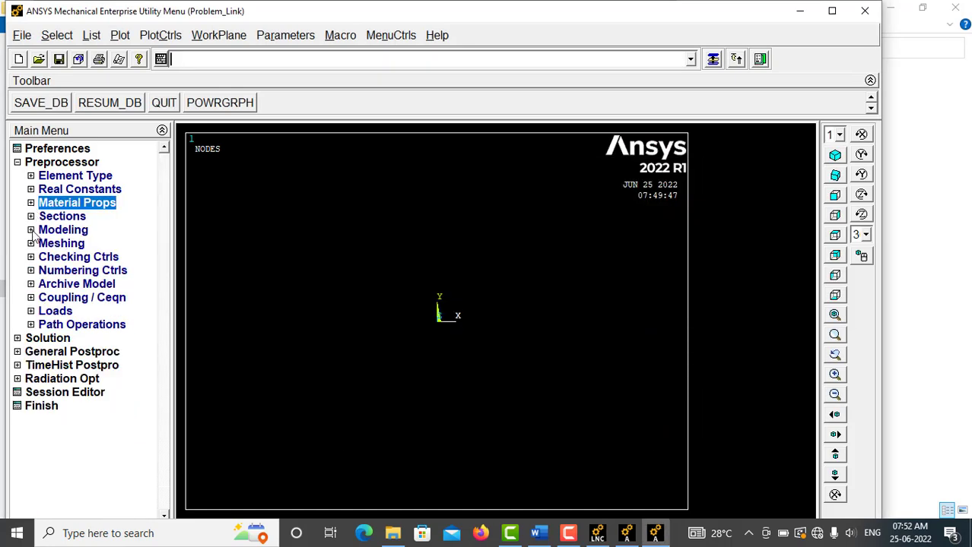
Step: Create nodes 1, 2 and 3 in the active coordinate system along the X axis at 0, 50 and 50+50
click(31, 230)
click(45, 243)
click(84, 312)
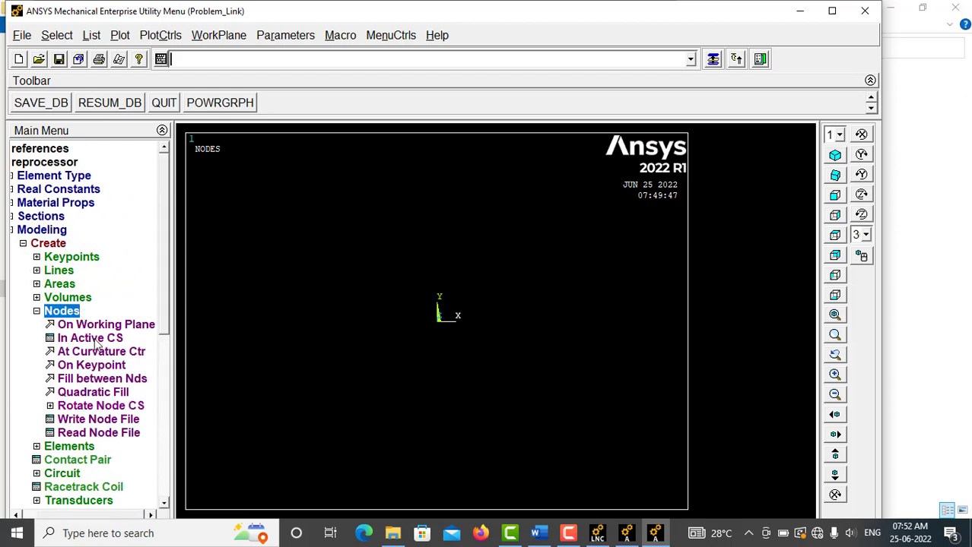
click(93, 339)
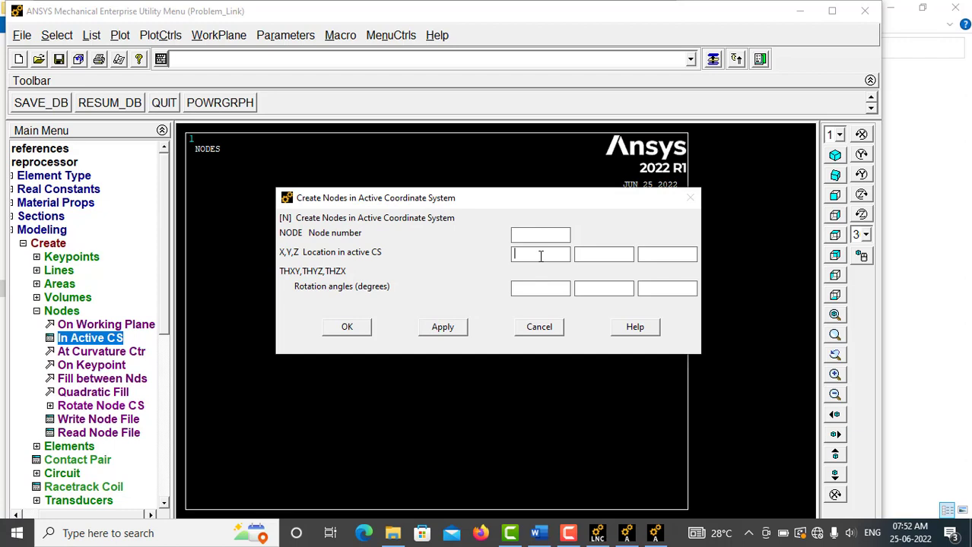
click(447, 329)
click(448, 330)
click(463, 327)
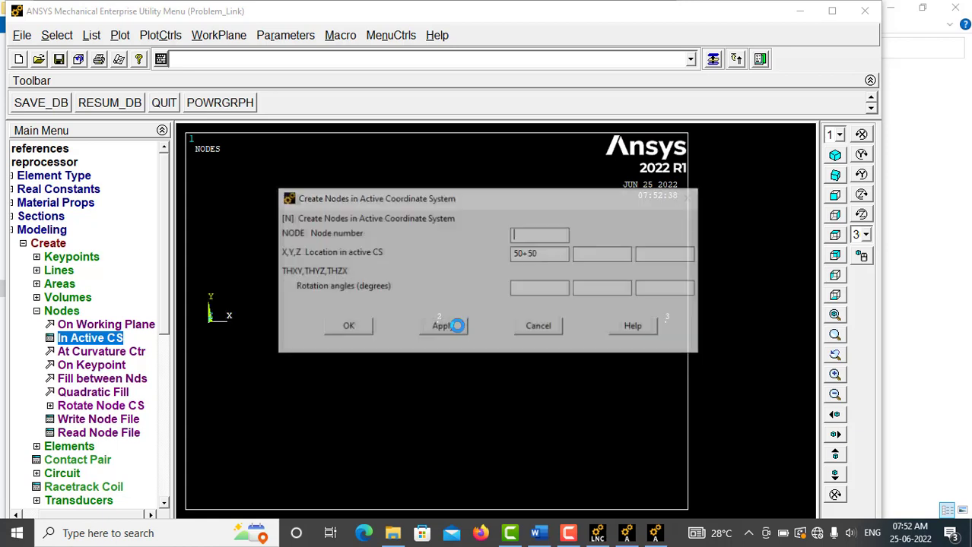
Step: Create nodes 4, 5 and 6 at Y 50, directly above nodes 1, 2 and 3, starting at X 0
drag(547, 253, 494, 256)
text(0)
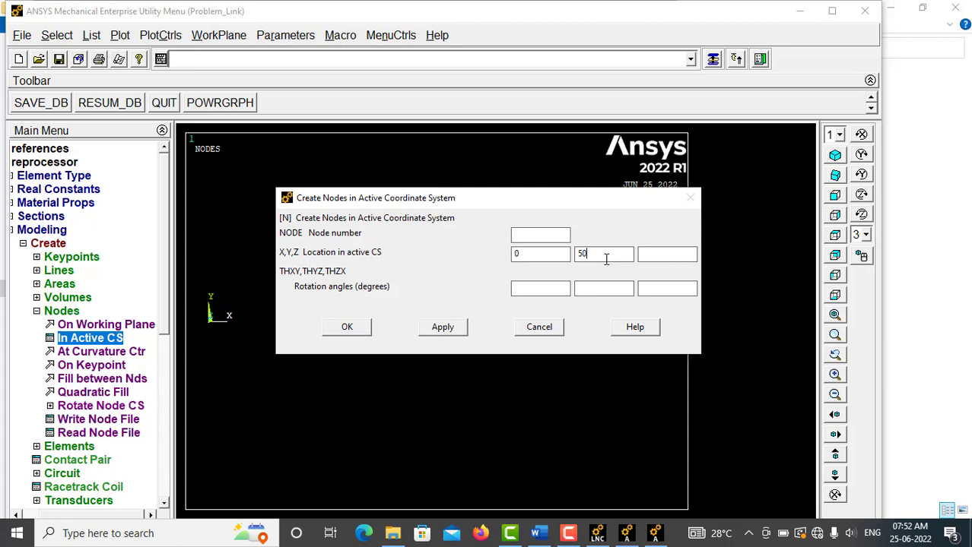
click(455, 329)
click(534, 256)
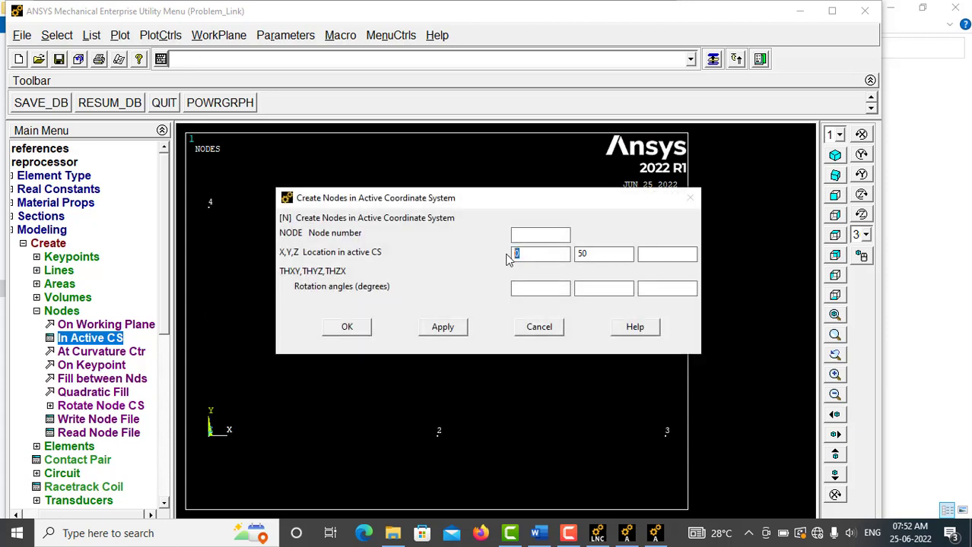
click(456, 328)
click(357, 328)
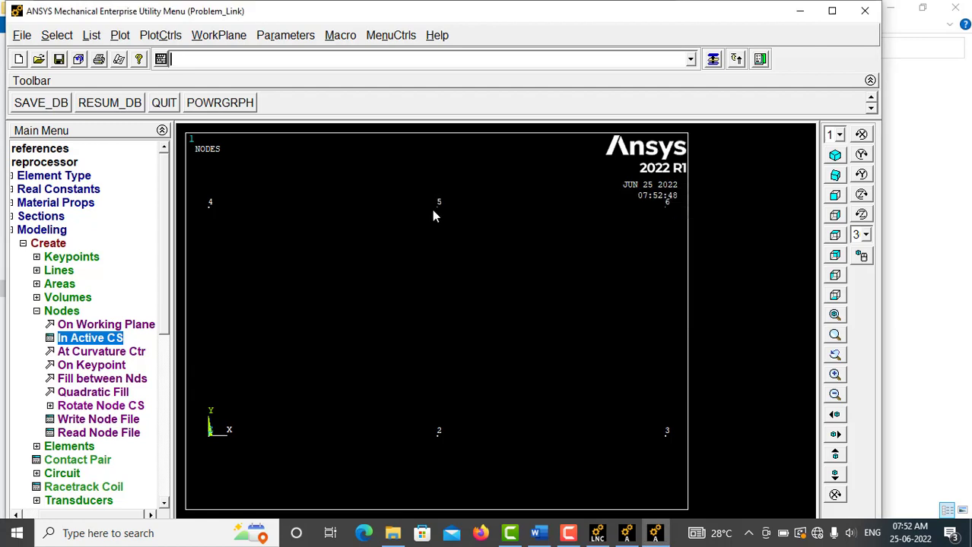
Step: Create the copper LINK180 element between nodes 1 and 4 using material 1 and section 1
click(61, 311)
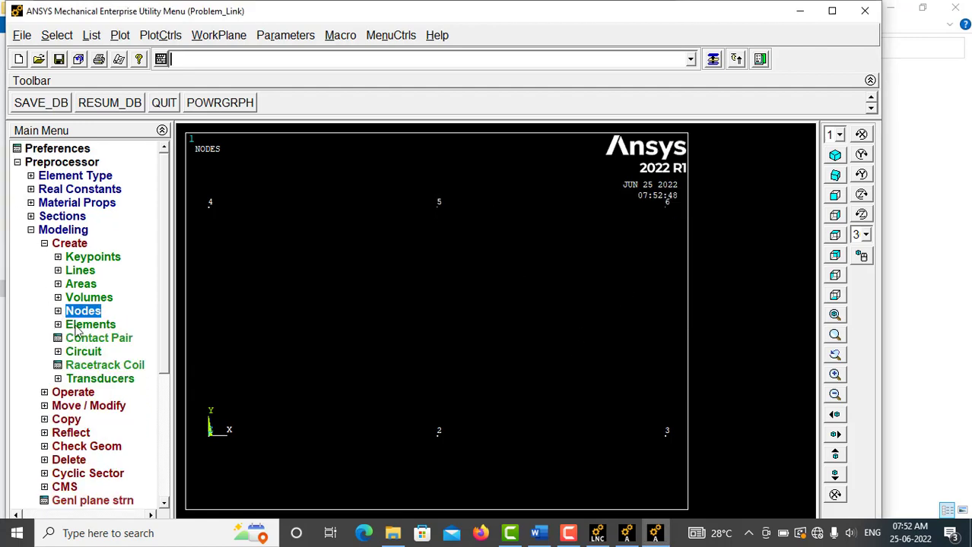
click(82, 324)
click(129, 340)
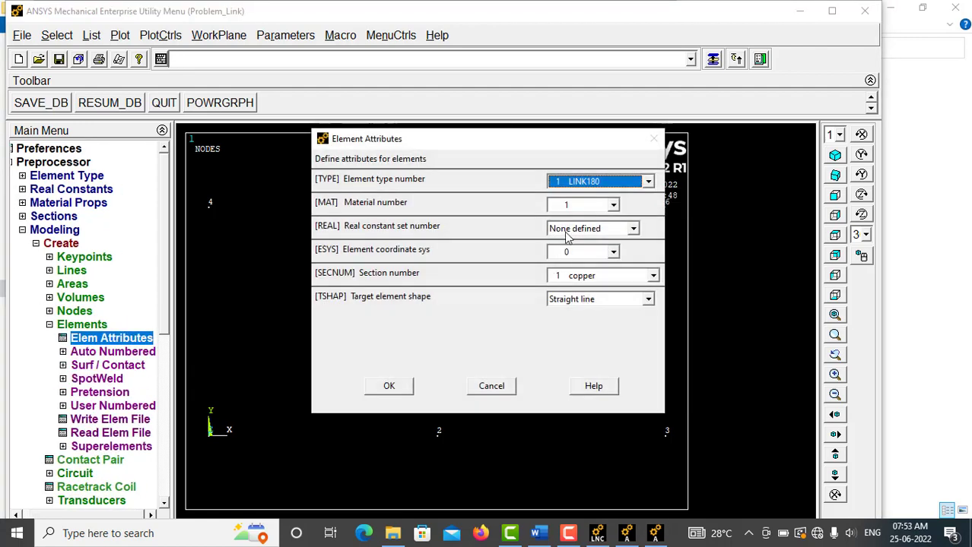
click(587, 206)
click(576, 218)
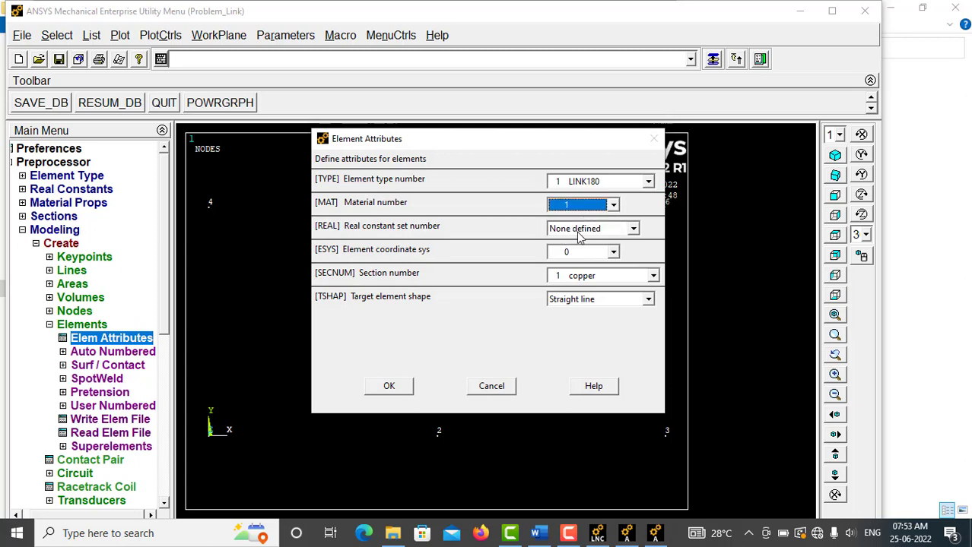
click(587, 283)
click(582, 289)
click(393, 386)
click(148, 354)
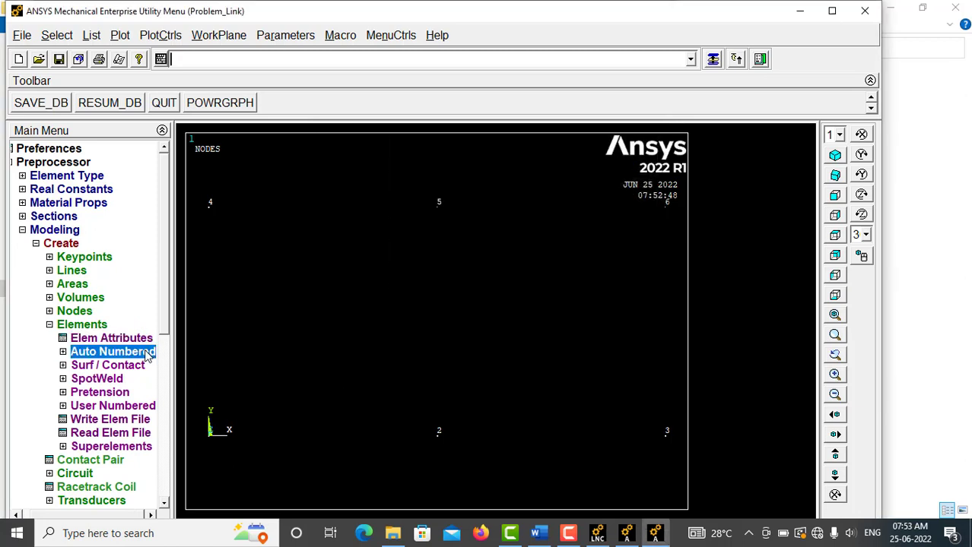
click(137, 366)
click(222, 219)
click(59, 505)
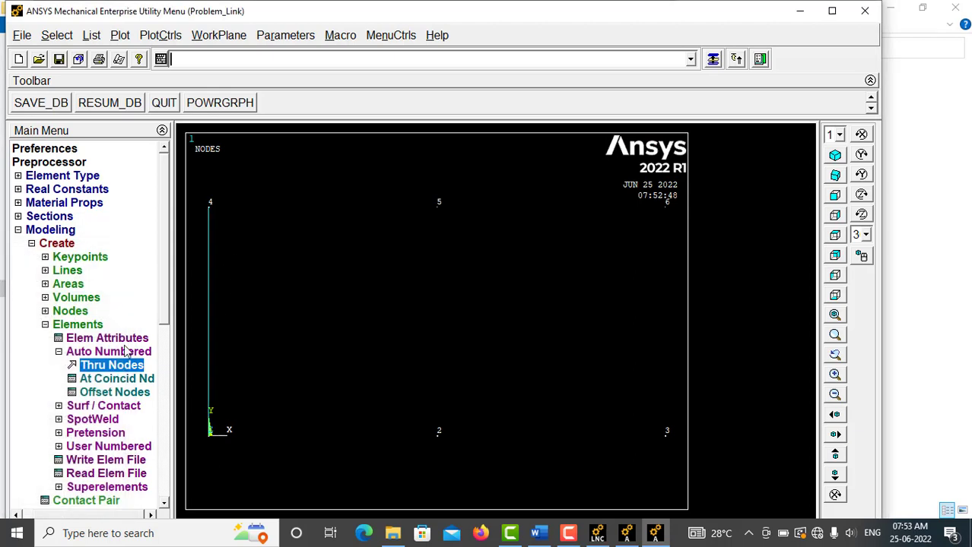
Step: Create the zinc LINK180 element between nodes 2 and 5 using material 2 and section 2
click(107, 337)
click(601, 205)
click(576, 219)
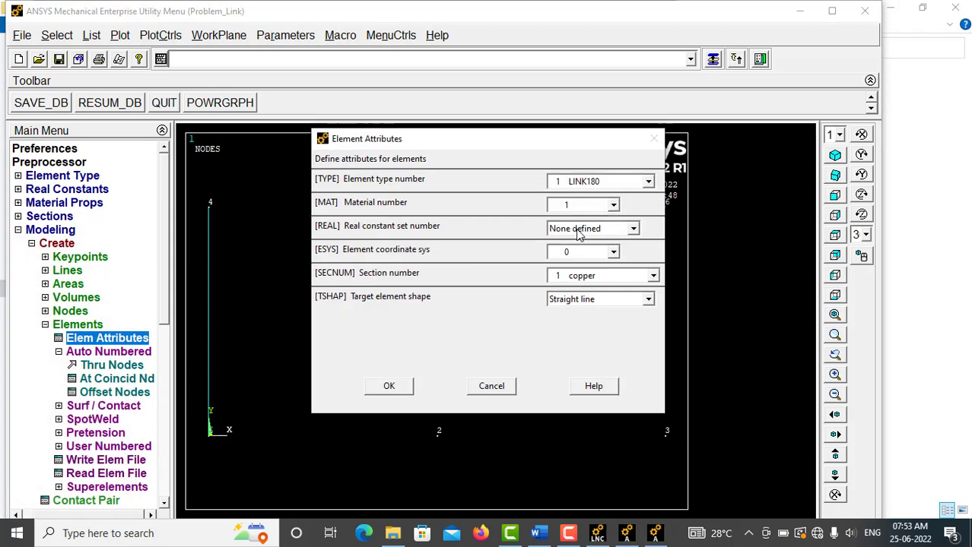
click(585, 276)
click(576, 301)
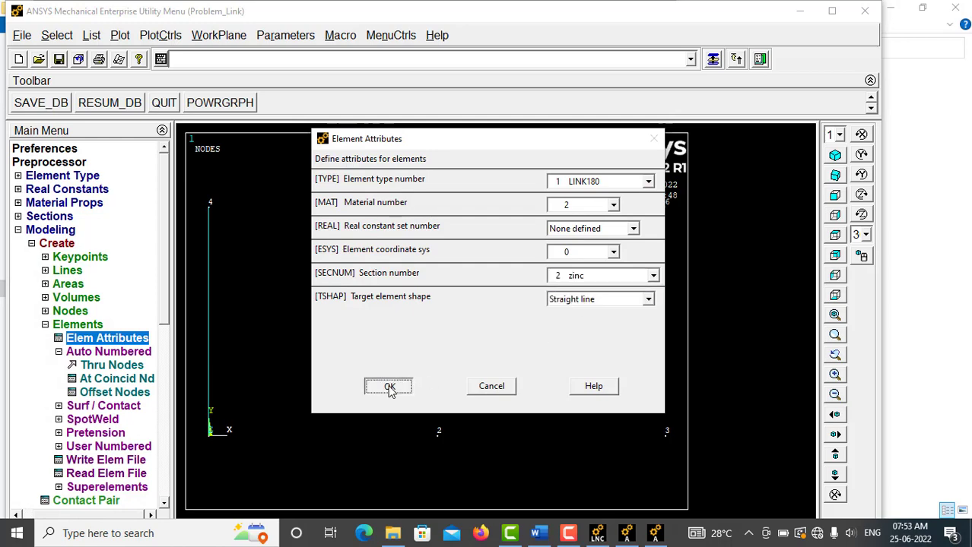
click(388, 386)
click(112, 365)
click(416, 436)
click(441, 231)
click(65, 500)
Step: Create the aluminium LINK180 element between nodes 3 and 6 using material 3 and section 3
click(107, 337)
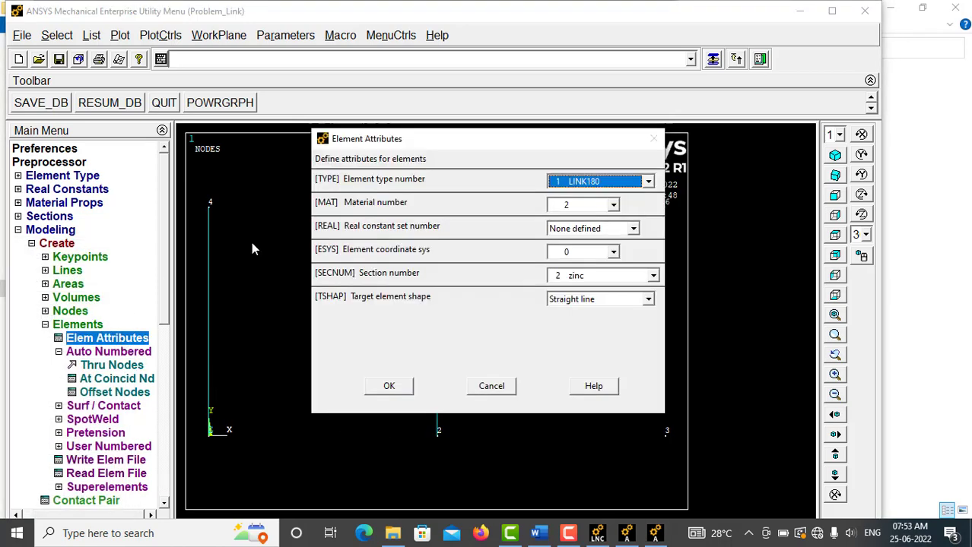
click(597, 207)
click(583, 240)
click(584, 280)
click(584, 310)
click(407, 388)
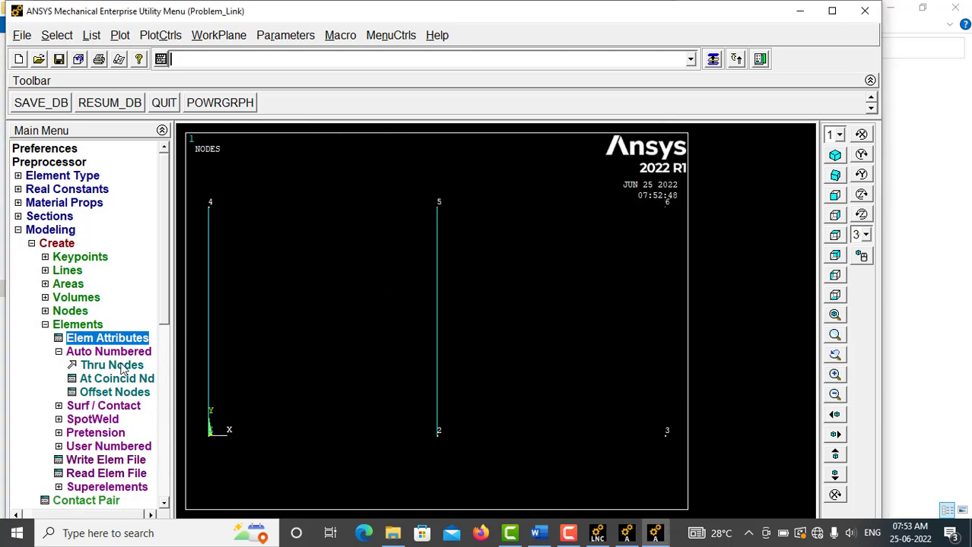
click(111, 365)
click(654, 441)
click(652, 227)
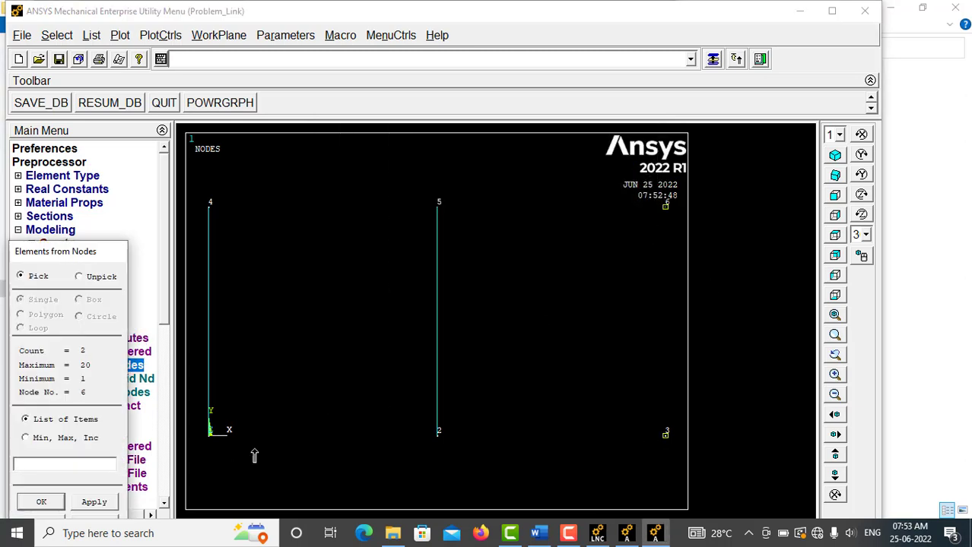
click(42, 503)
click(107, 351)
click(90, 325)
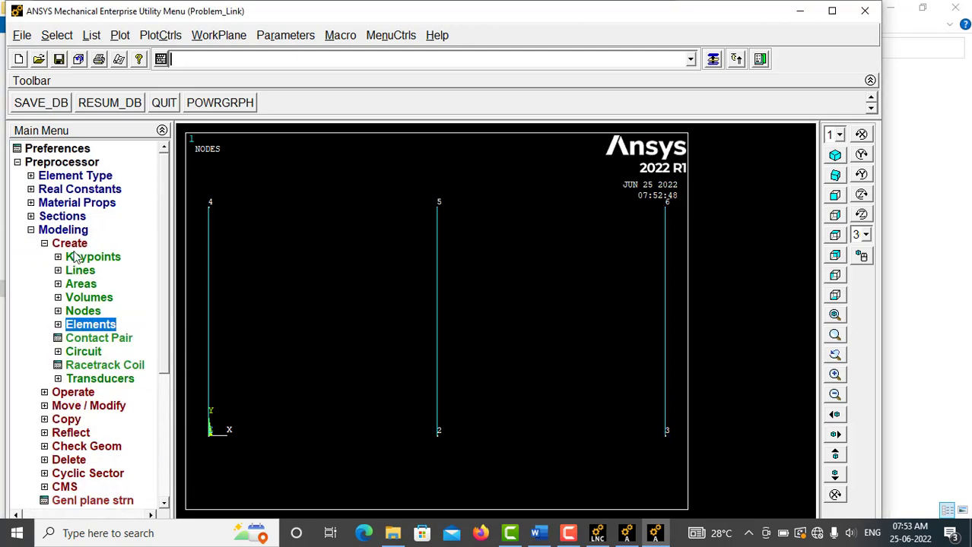
click(74, 244)
click(79, 231)
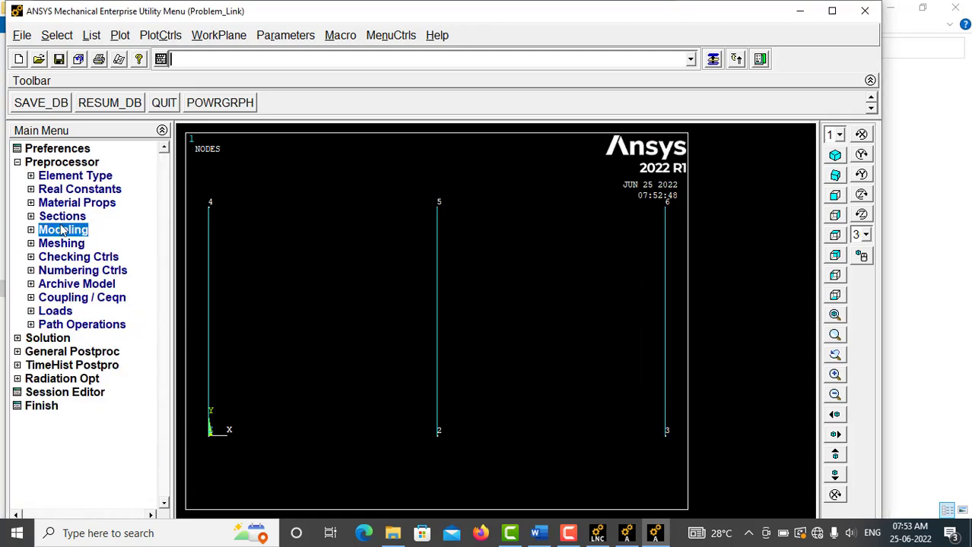
Step: Couple nodes 1, 2 and 3 as coupled set 1 with the degree-of-freedom label ALL
click(70, 299)
click(74, 327)
click(208, 435)
click(438, 435)
click(665, 435)
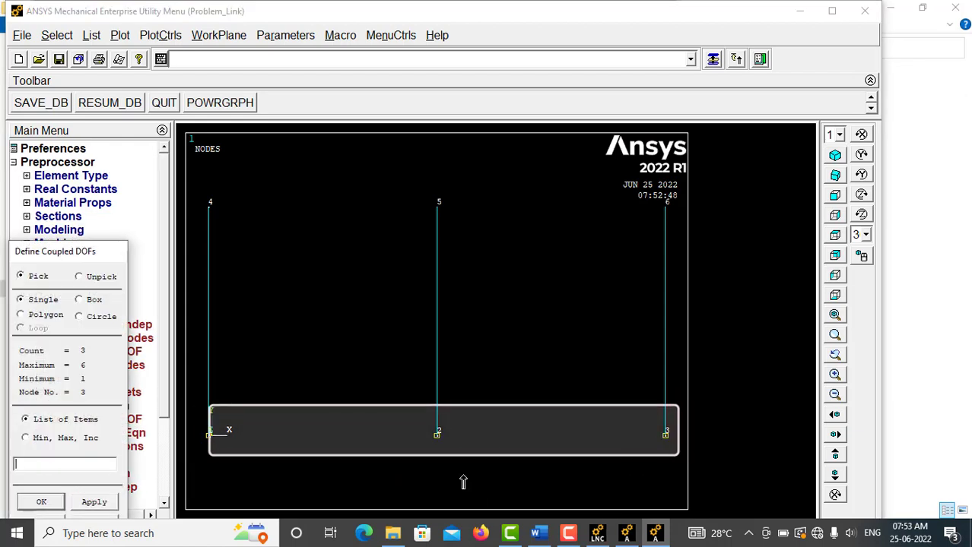
click(43, 502)
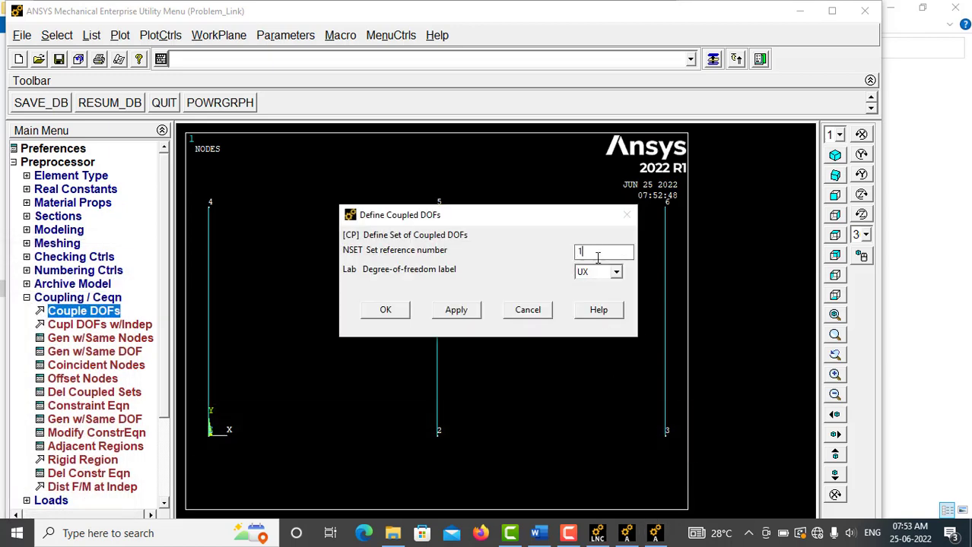
click(615, 271)
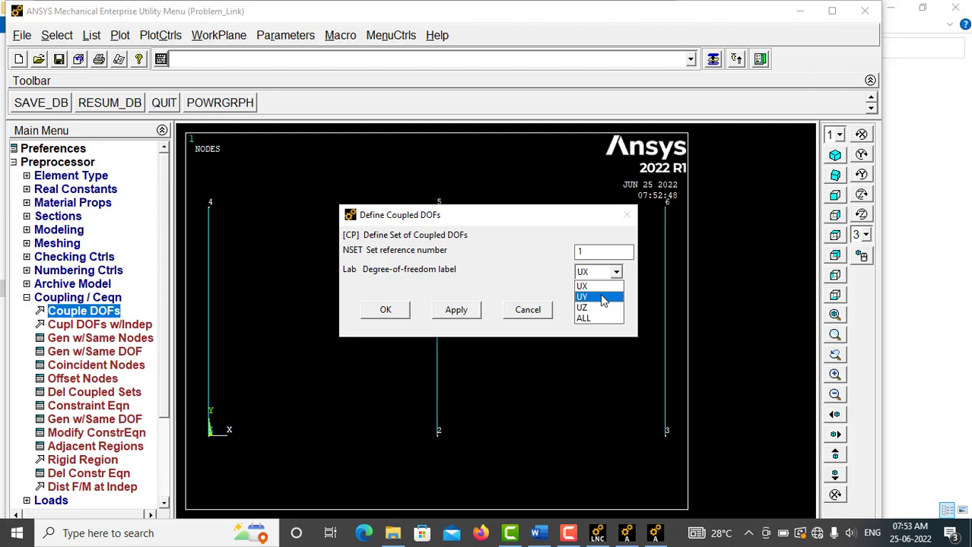
click(602, 297)
click(615, 271)
click(590, 318)
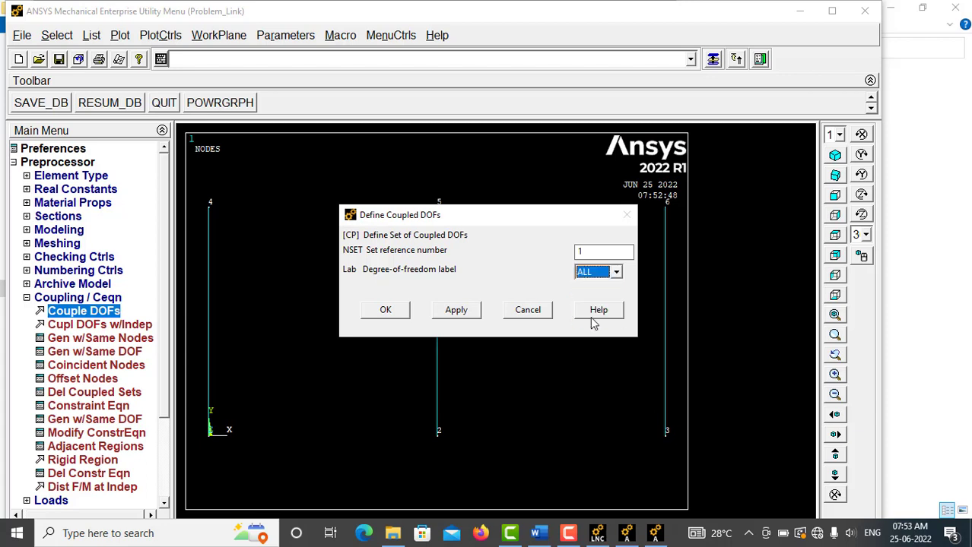
click(399, 313)
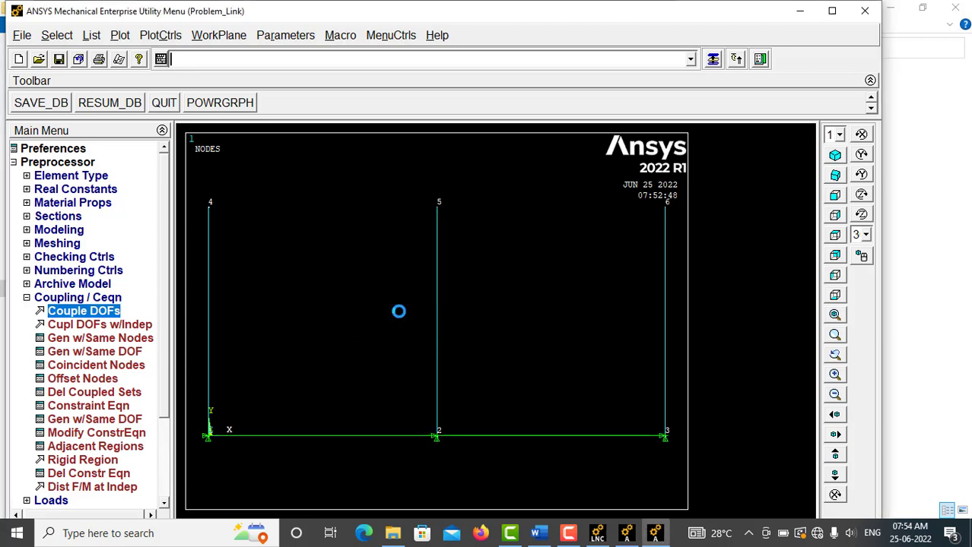
click(82, 298)
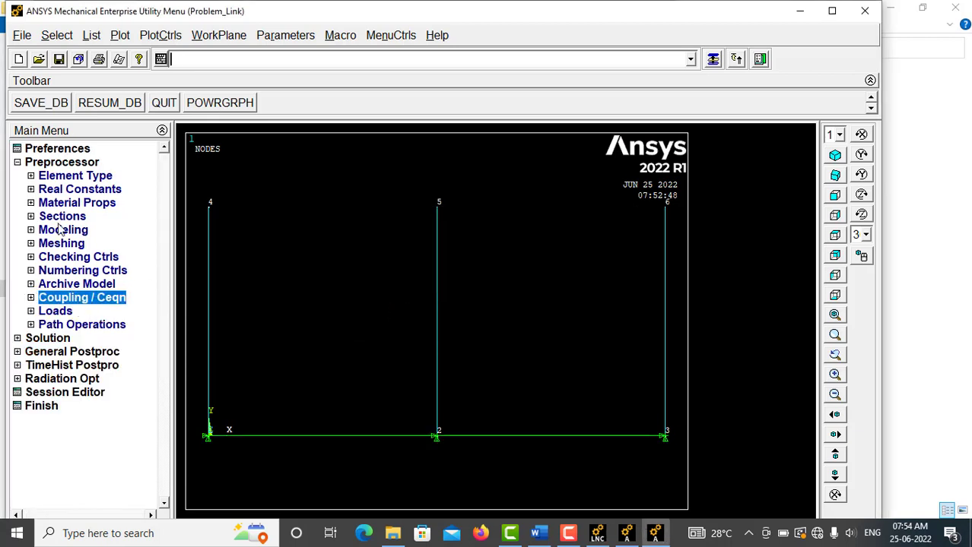
Step: Apply structural displacement constraints that fix the three upper nodes 4, 5 and 6
click(67, 163)
click(60, 177)
click(64, 201)
click(67, 229)
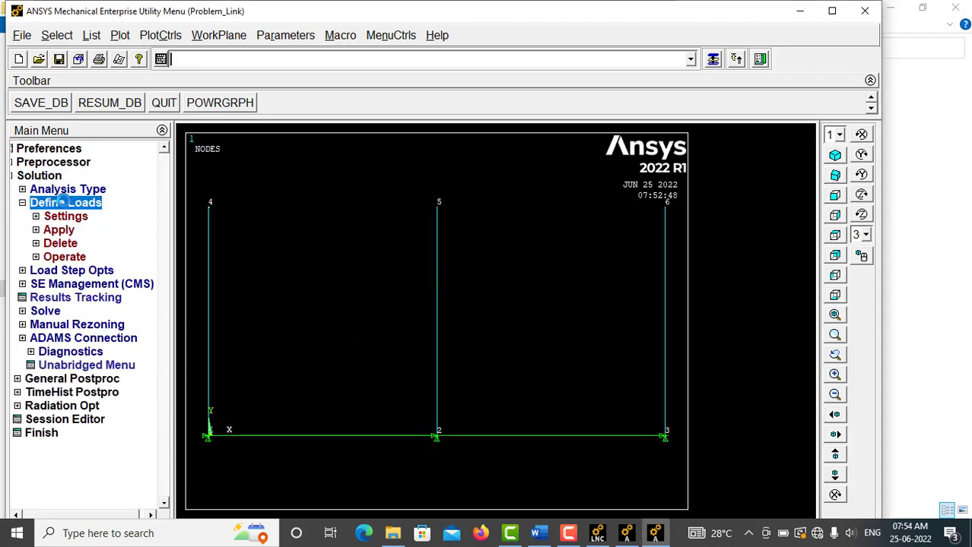
click(86, 242)
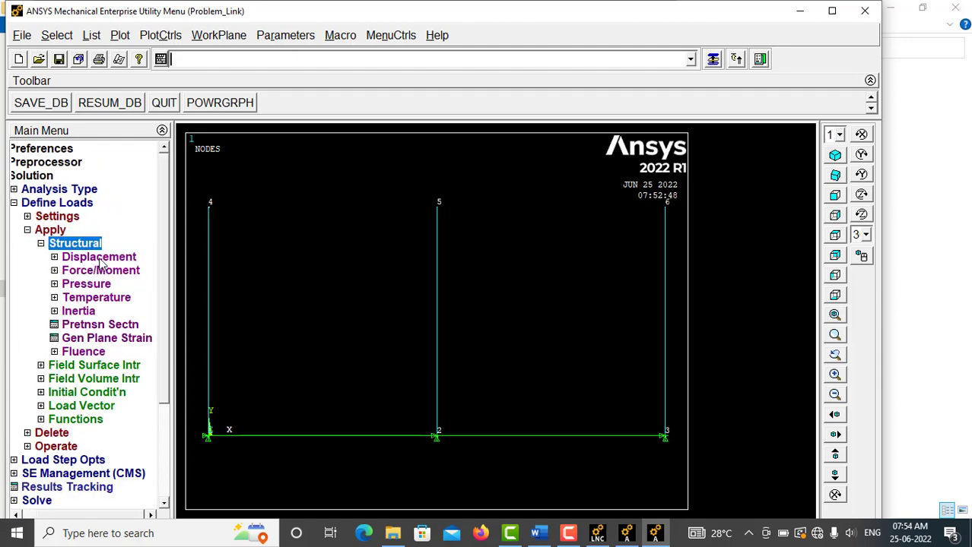
click(99, 258)
click(81, 312)
click(210, 204)
click(437, 205)
click(667, 207)
click(42, 502)
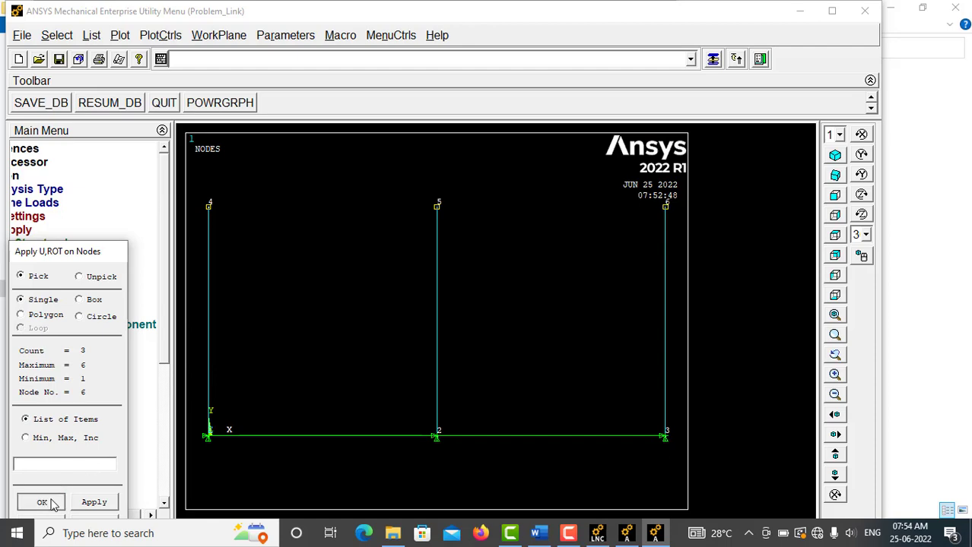
click(582, 213)
click(391, 351)
Step: Apply a constant FY force of -250000 to node 2, the lower node of the zinc rod
click(80, 260)
click(100, 271)
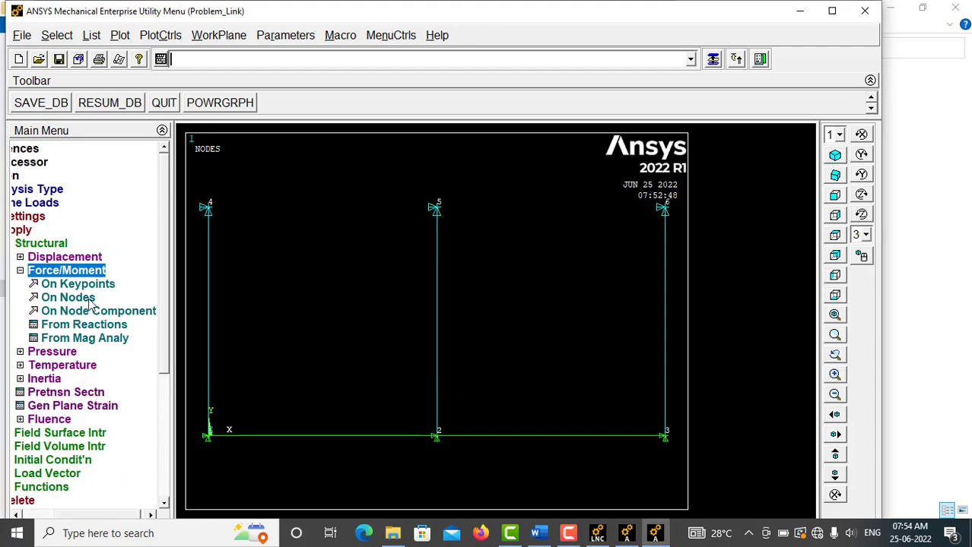
click(83, 297)
middle_click(509, 391)
click(571, 240)
click(571, 262)
click(565, 288)
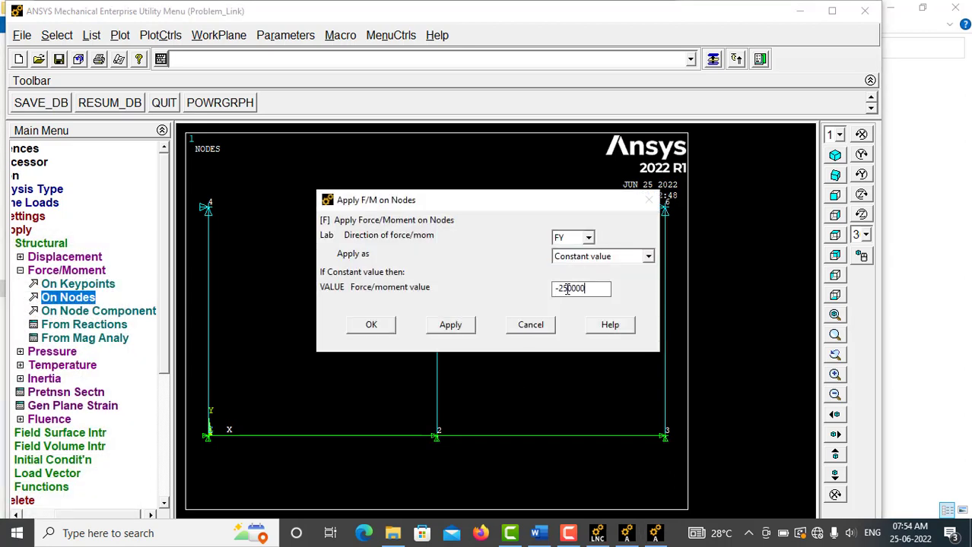
text(-250000)
click(371, 325)
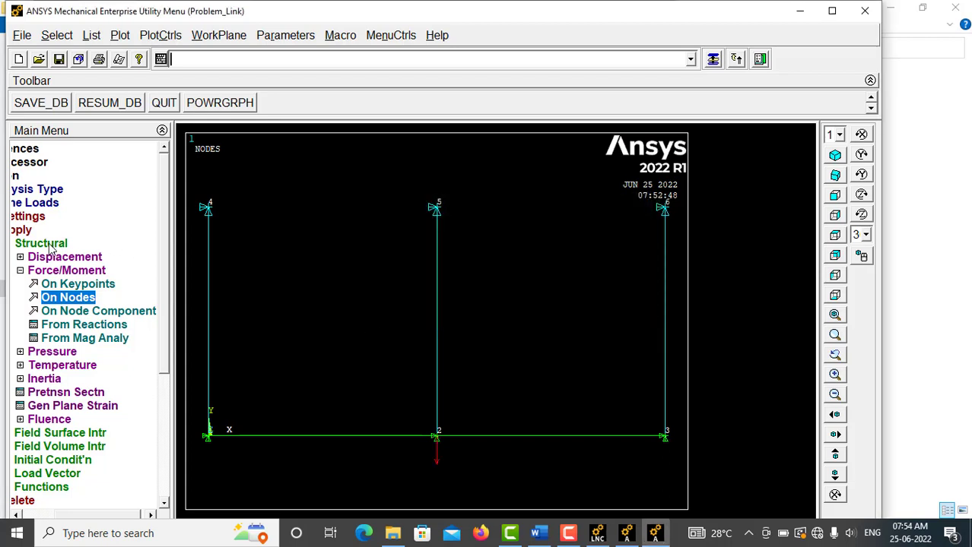
Step: Save the database and solve the current load step, dismissing the status listing and the solution messages
click(48, 243)
click(56, 230)
click(45, 311)
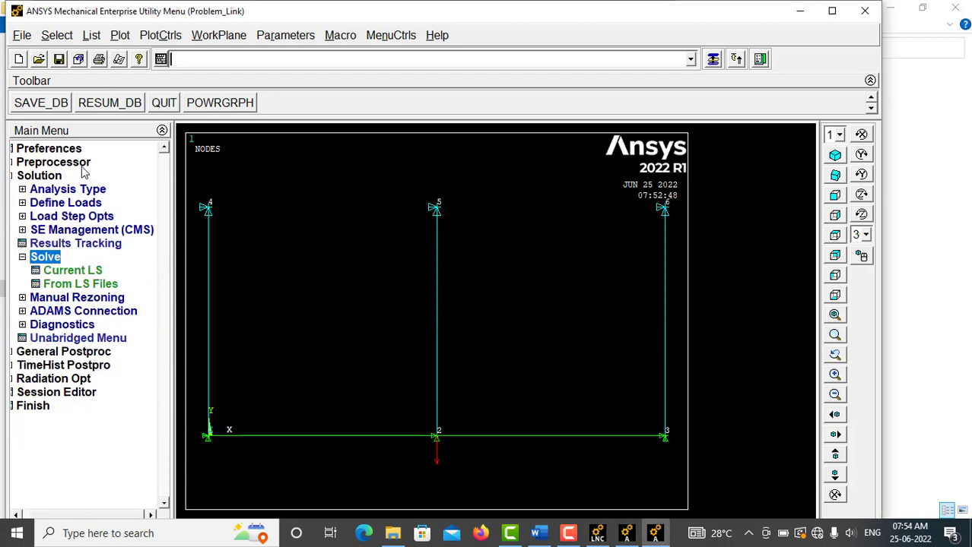
click(41, 103)
click(85, 271)
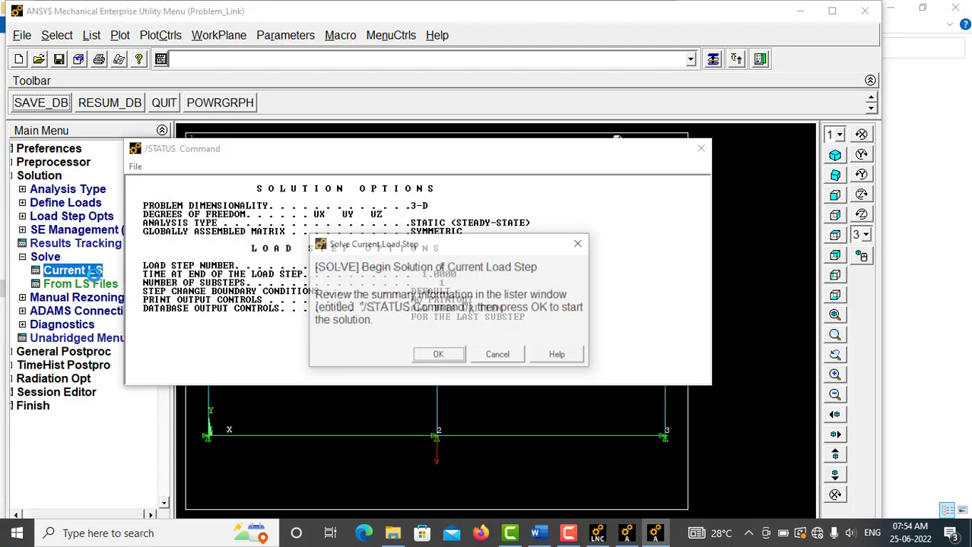
click(462, 188)
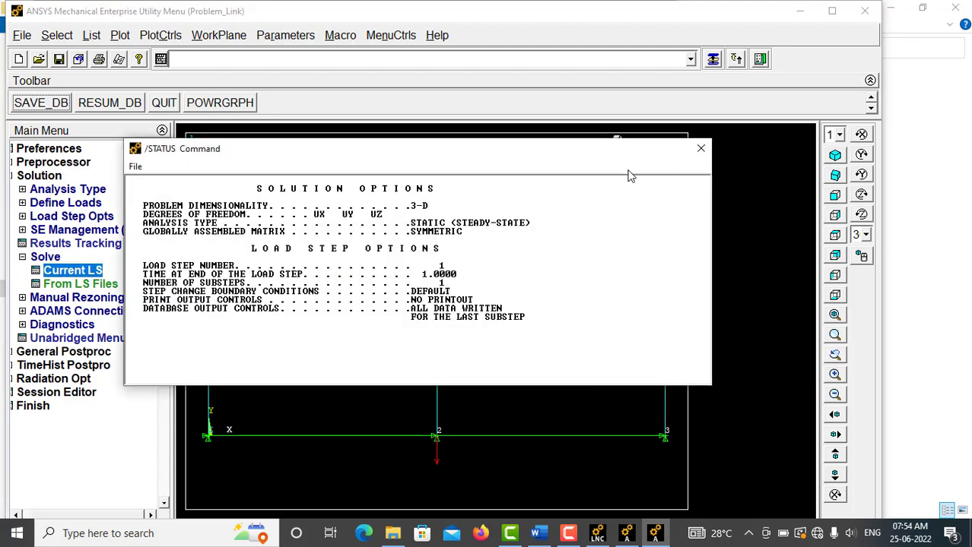
click(698, 149)
click(437, 355)
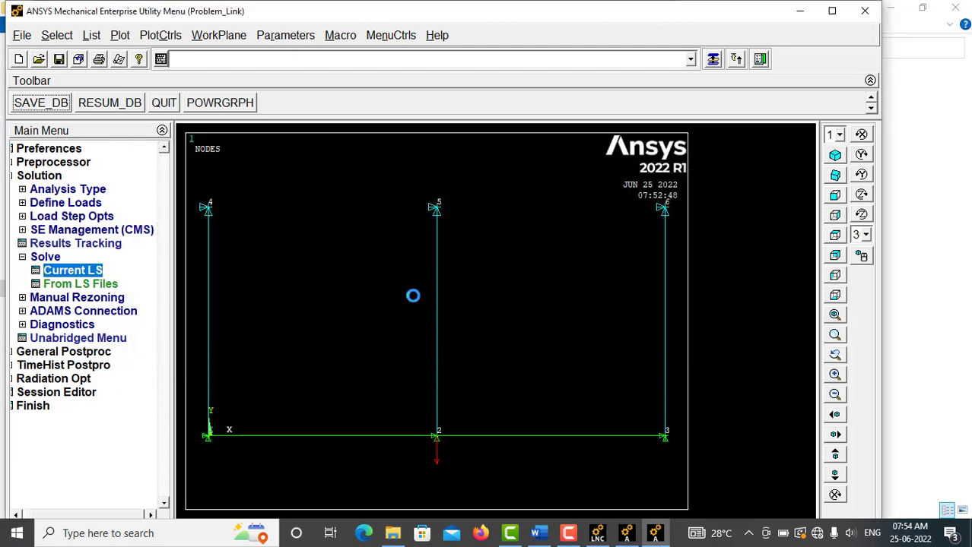
click(207, 107)
click(39, 175)
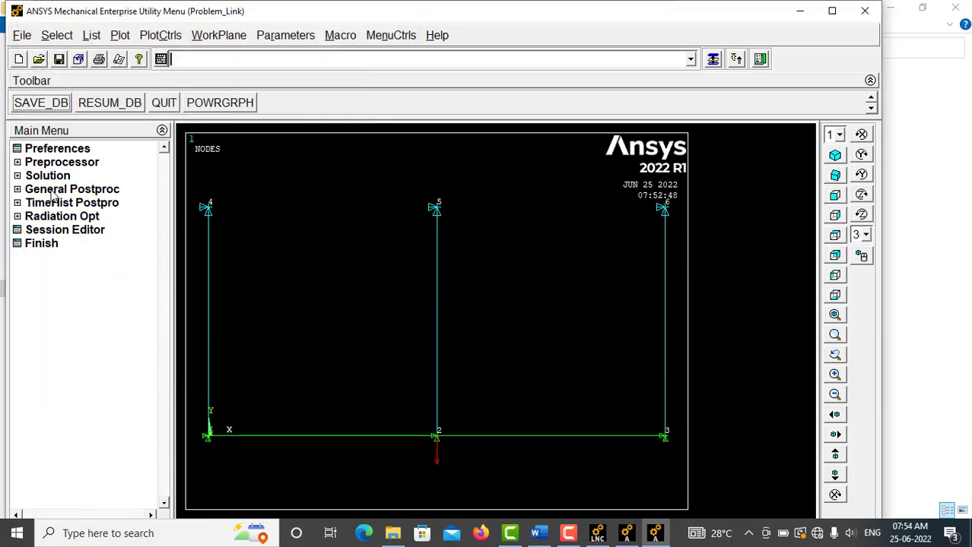
Step: Read the last set of results into the general postprocessor
click(53, 190)
click(79, 232)
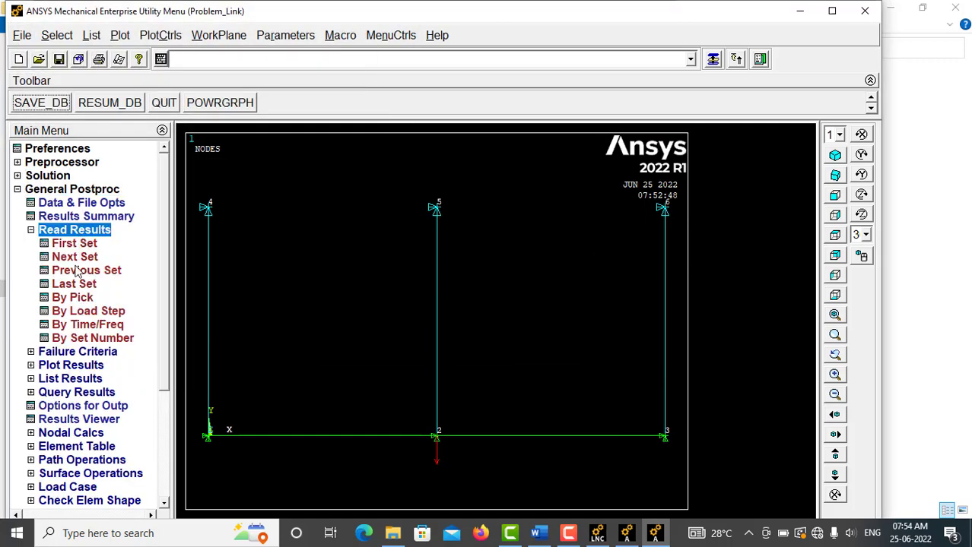
click(78, 285)
click(94, 234)
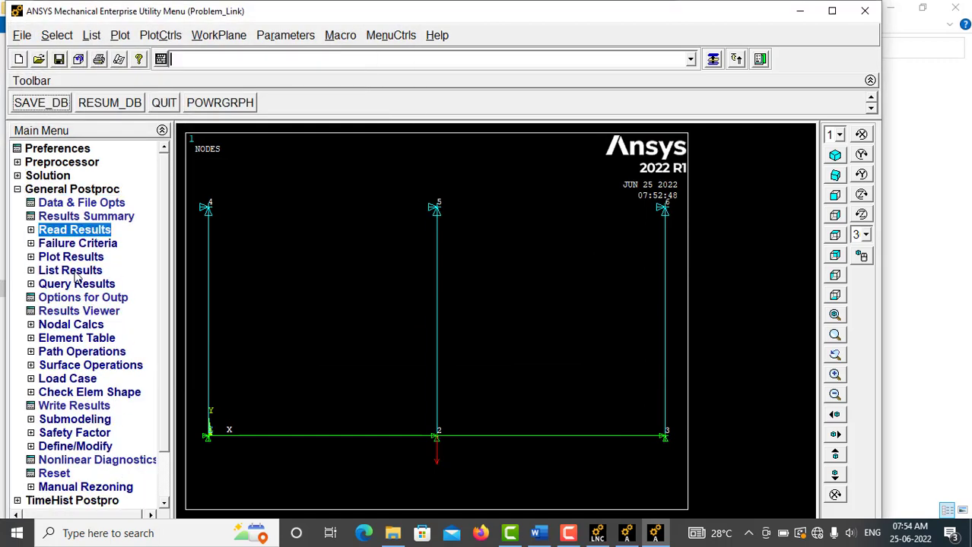
Step: Define an element table item for axial stress by sequence number, using LS,1
click(95, 339)
click(83, 352)
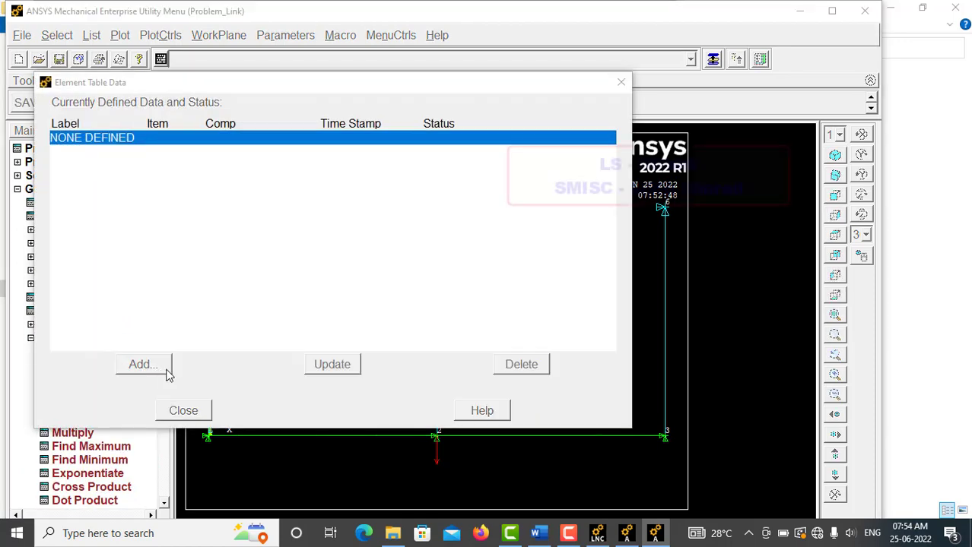
click(166, 369)
scroll(517, 259, down, 3)
click(502, 290)
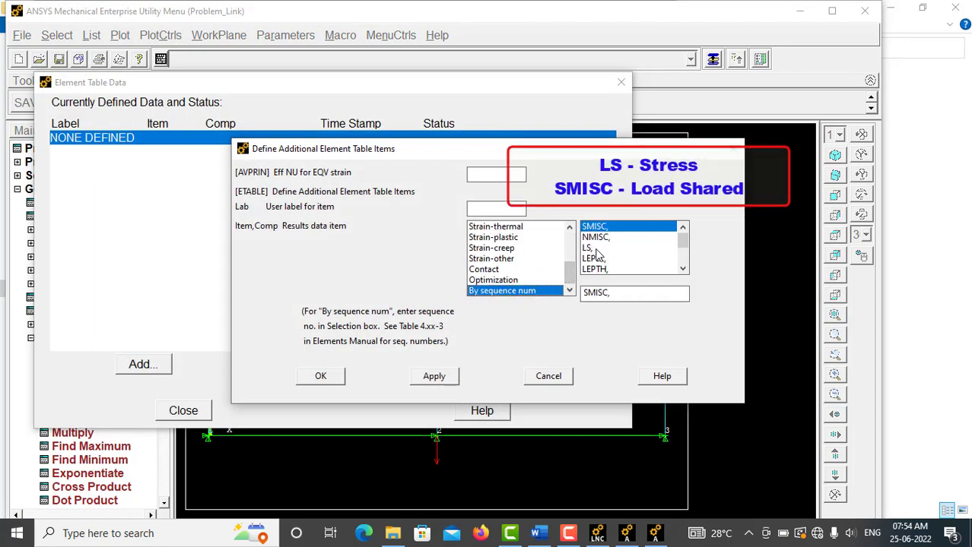
click(596, 248)
text(1)
click(434, 376)
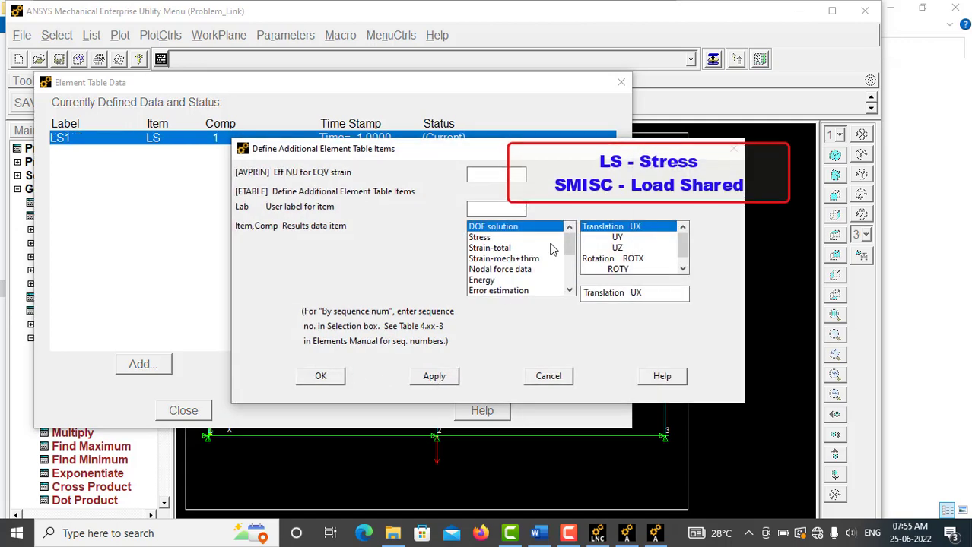
Step: Add a second element table item for the load shared, by sequence number SMISC,1, and finish the table definition
scroll(543, 259, down, 3)
click(537, 292)
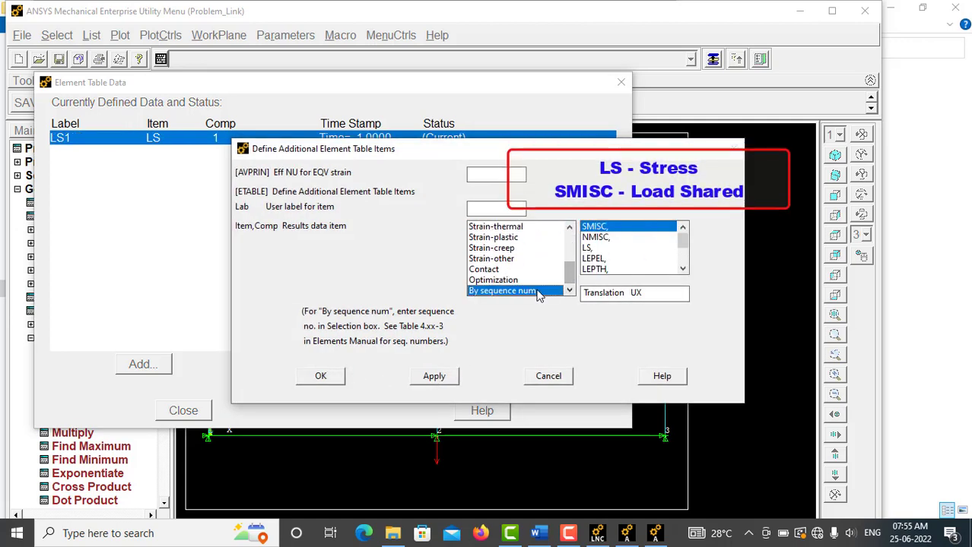
text(1)
click(323, 376)
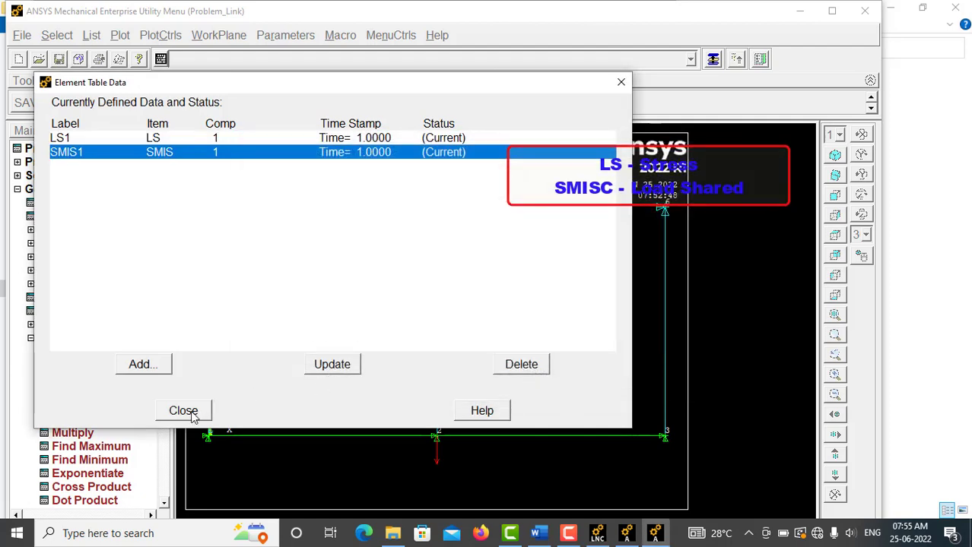
click(183, 411)
Step: List the element table data for LS1 and mark the stress of element 1
click(69, 337)
click(72, 271)
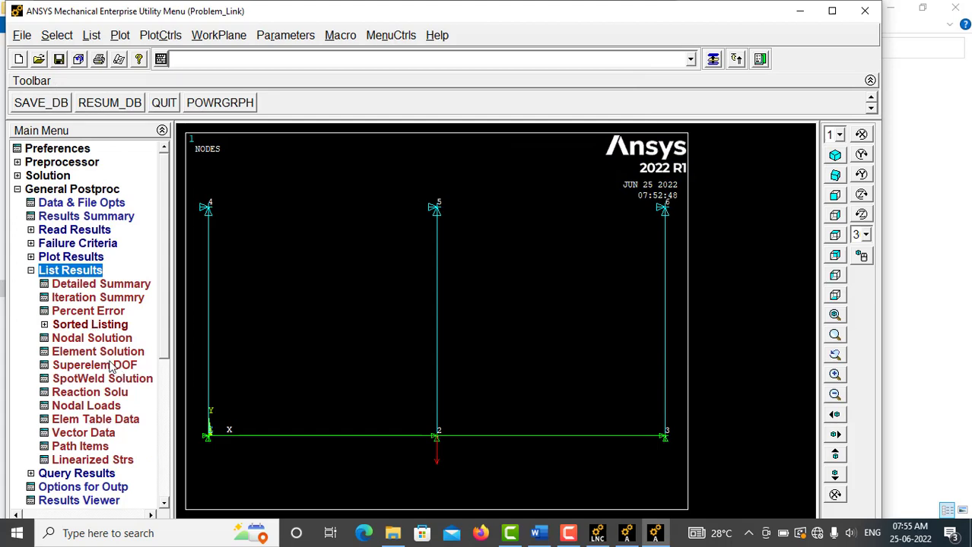
click(110, 420)
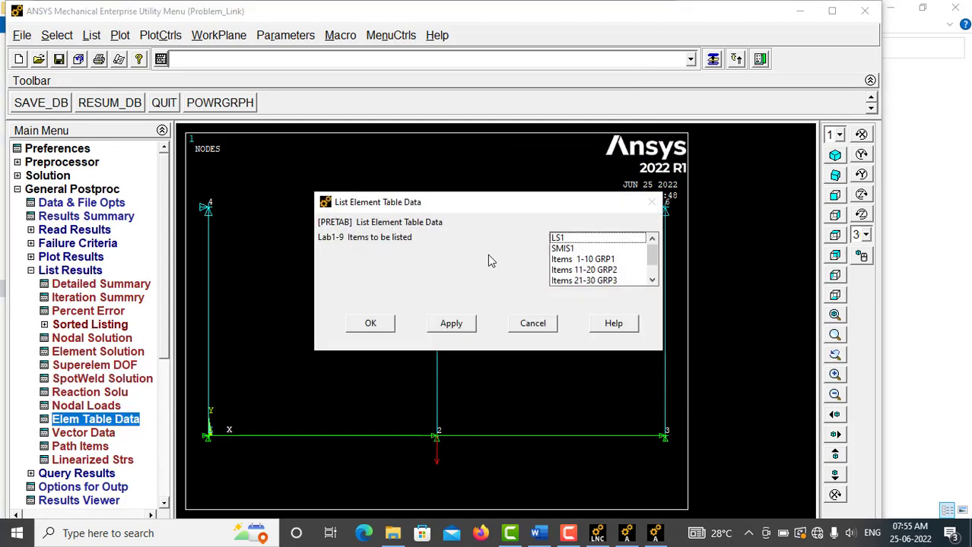
click(561, 239)
click(370, 323)
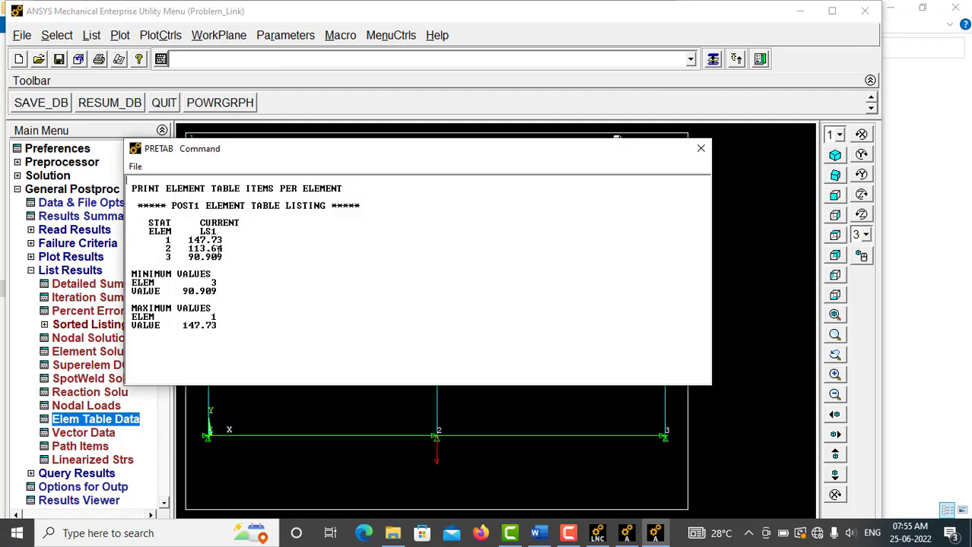
drag(186, 240, 222, 241)
Step: Switch to the Word document and insert a blank column after "Stress in MPa" in the results table
click(548, 530)
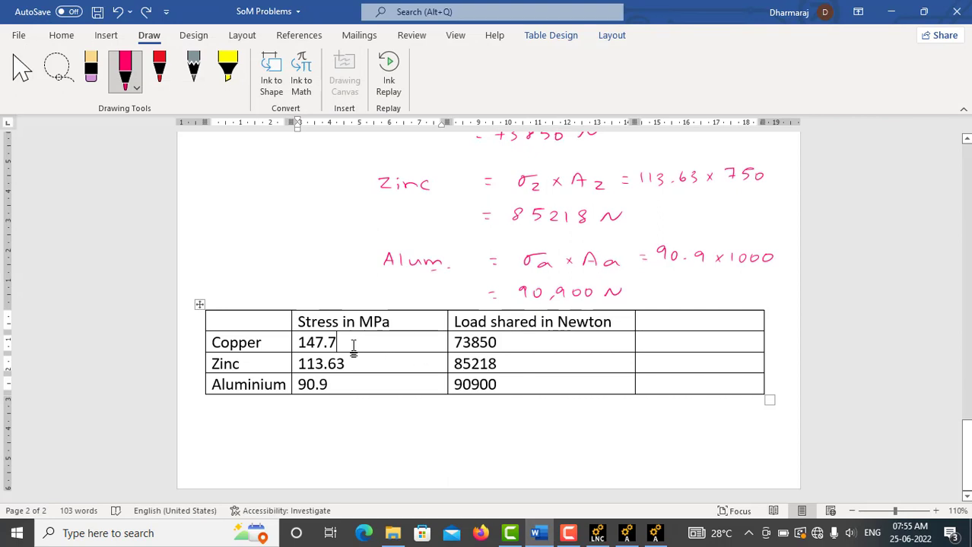
drag(301, 342, 344, 345)
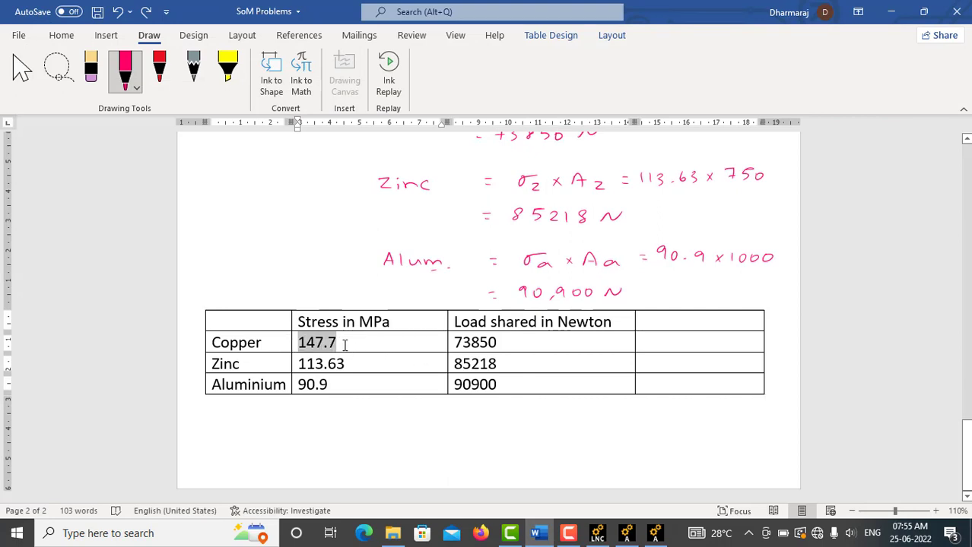
click(398, 344)
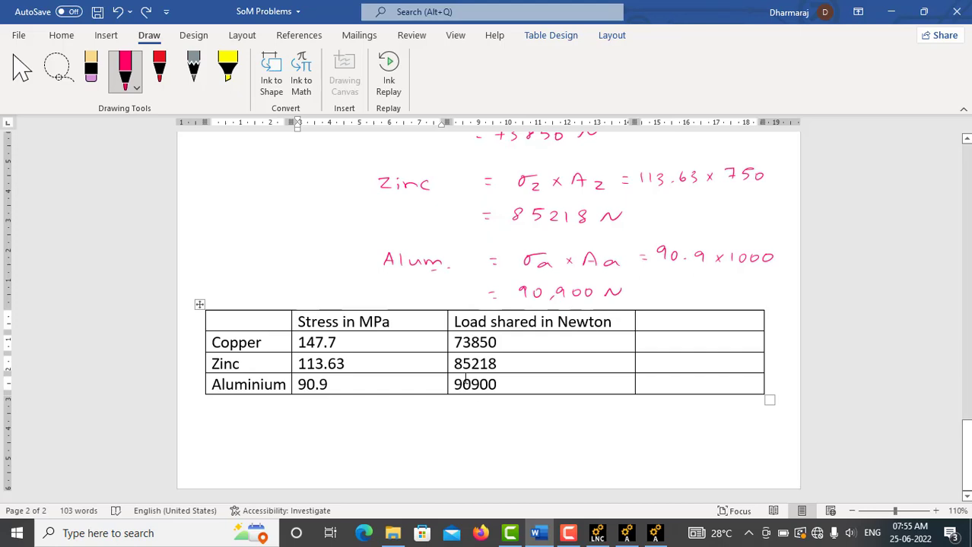
right_click(422, 326)
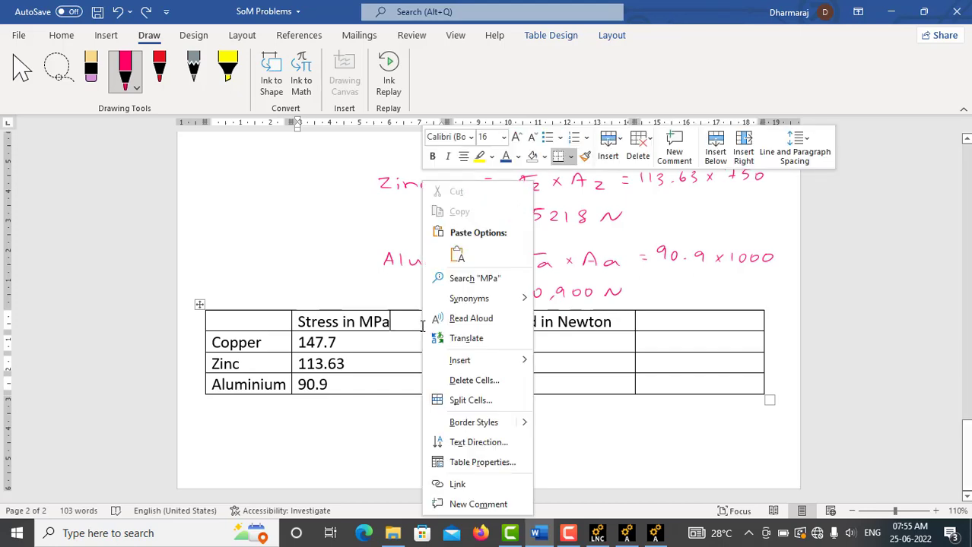
mouse_move(480, 362)
click(610, 382)
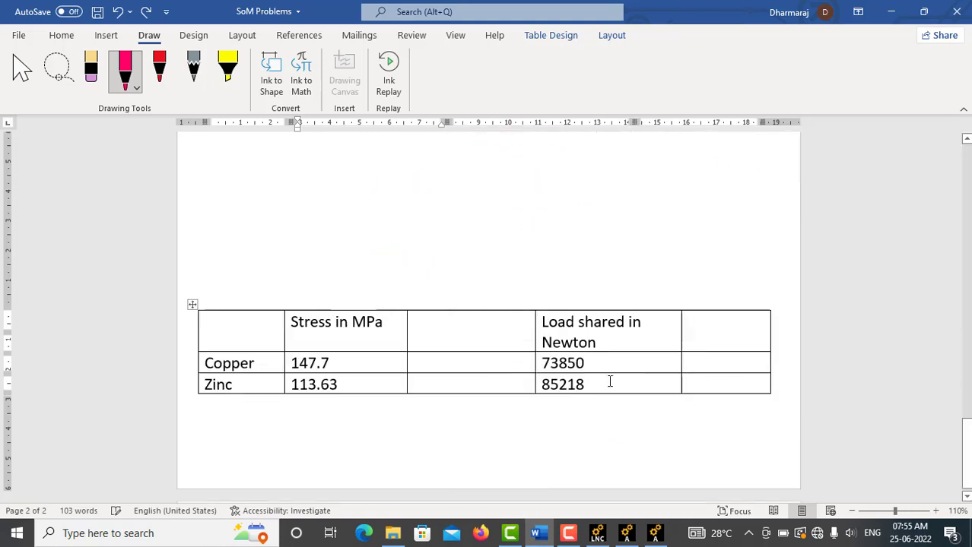
click(657, 345)
right_click(655, 343)
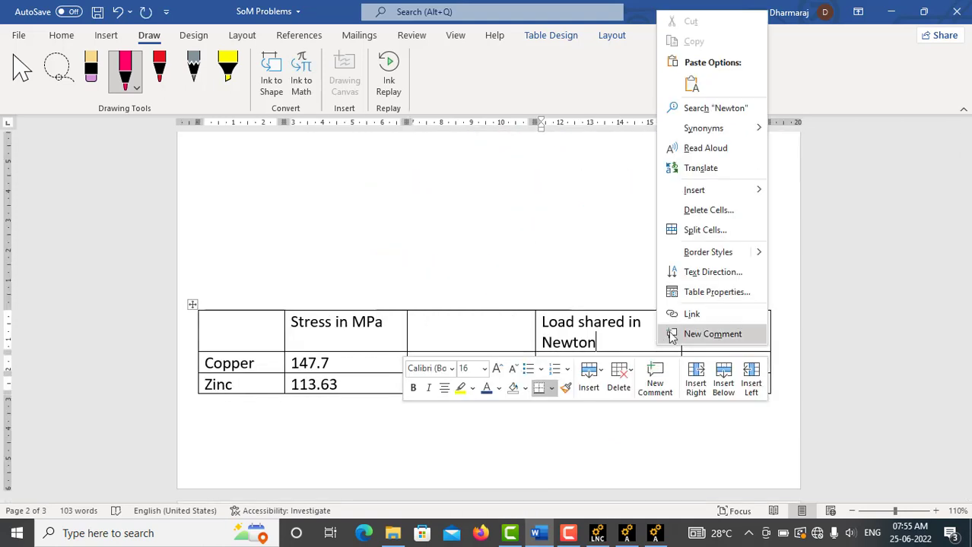
mouse_move(709, 194)
click(578, 254)
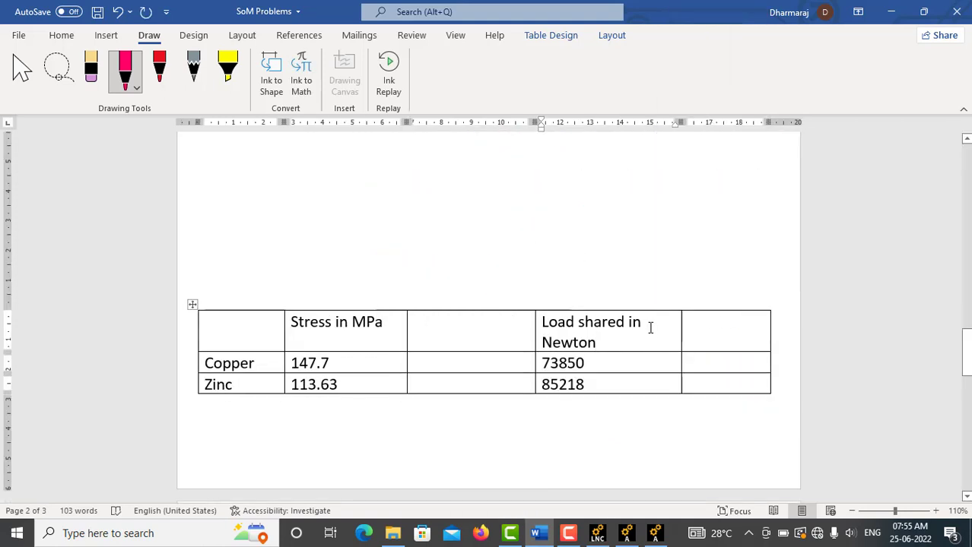
Step: Narrow the new column after the stress column and head both blank columns "ANSYS"
drag(533, 333, 507, 336)
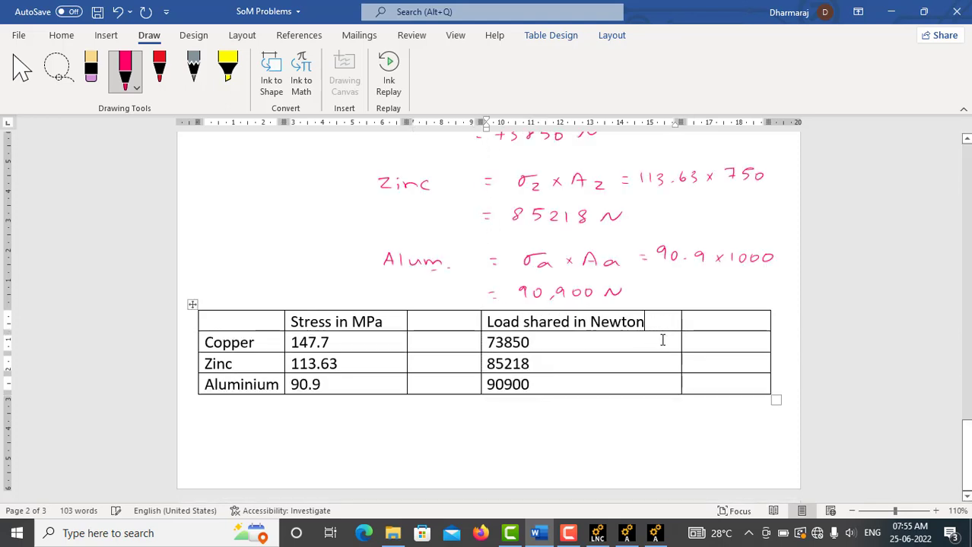
click(463, 325)
text(ANSYS)
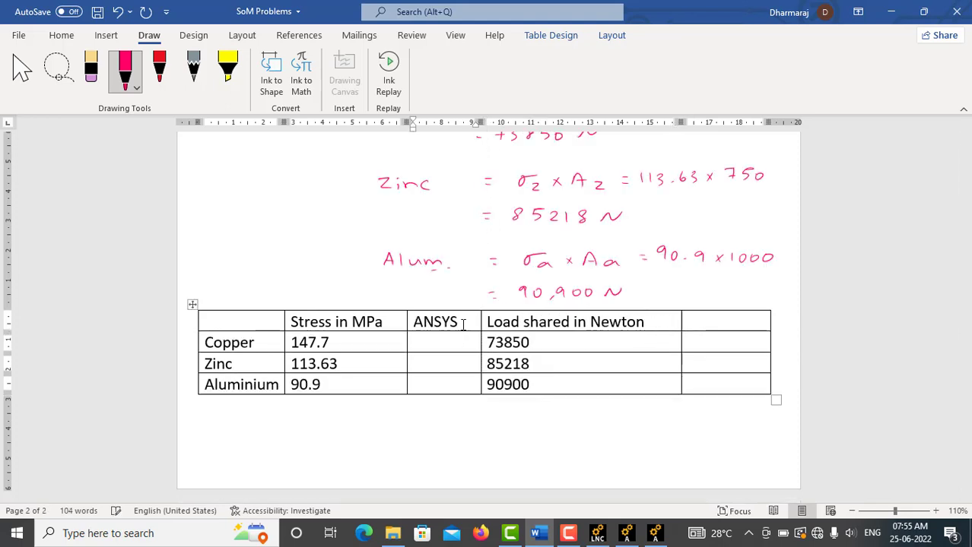
click(747, 324)
text(ANSYS)
Step: Enter the ANSYS stresses from the LS1 listing in the table: 147.73 for copper and 113.64 for zinc
click(435, 344)
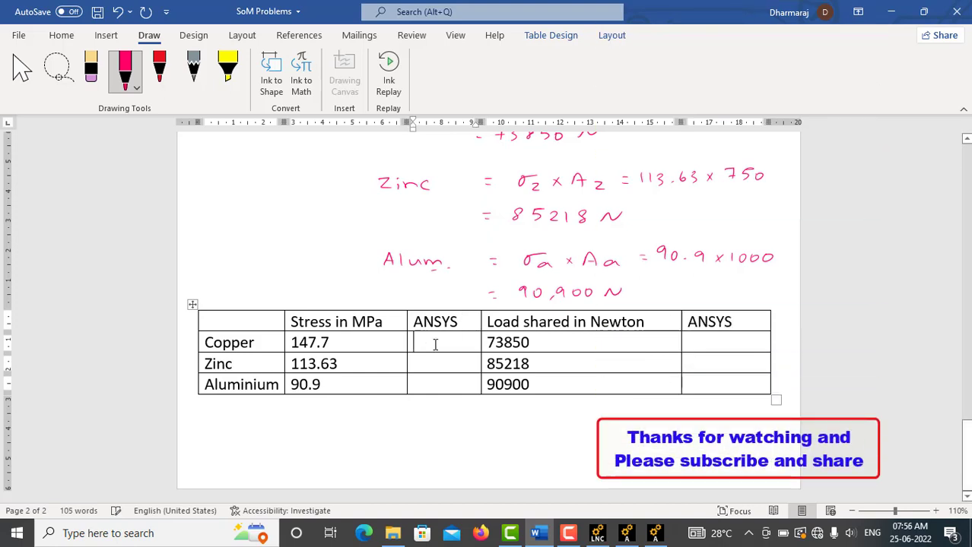
text(147.73)
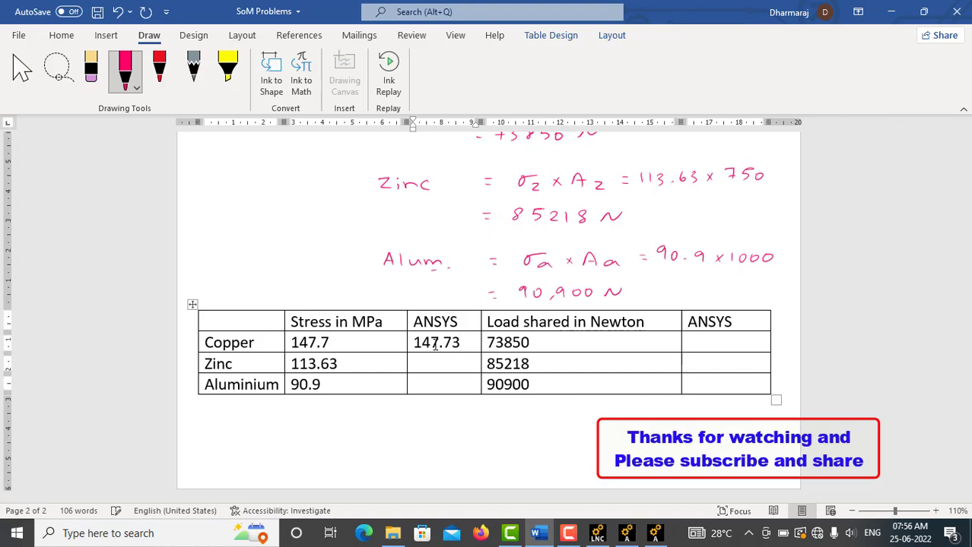
click(439, 364)
click(654, 533)
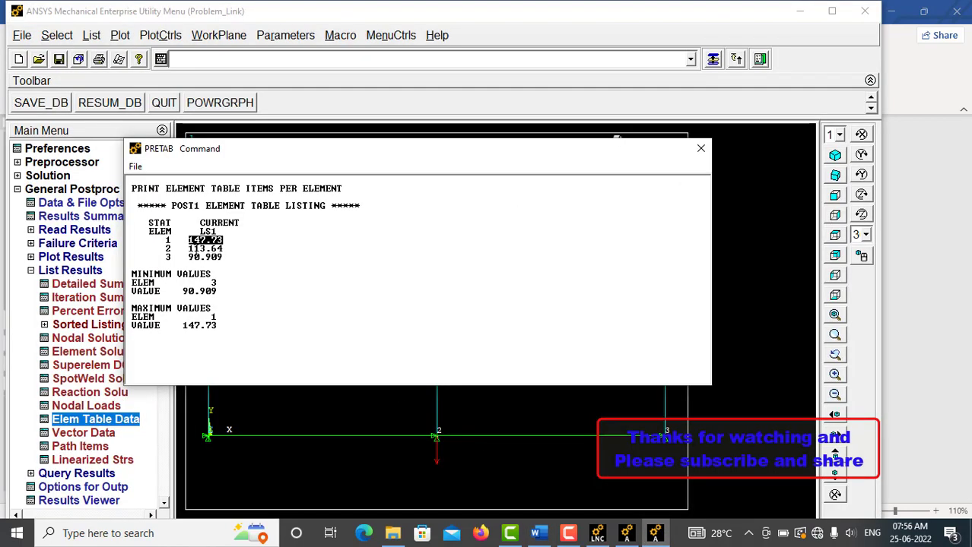
click(537, 533)
text(113.64)
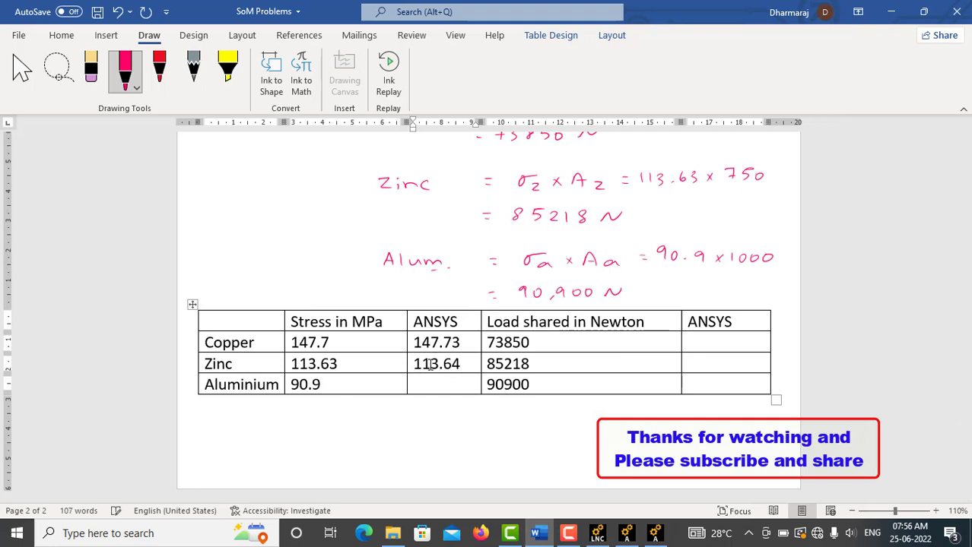
Step: Check element 3's stress in the LS1 listing and enter 90.909 as aluminium's ANSYS stress in the Word table
click(430, 384)
click(654, 533)
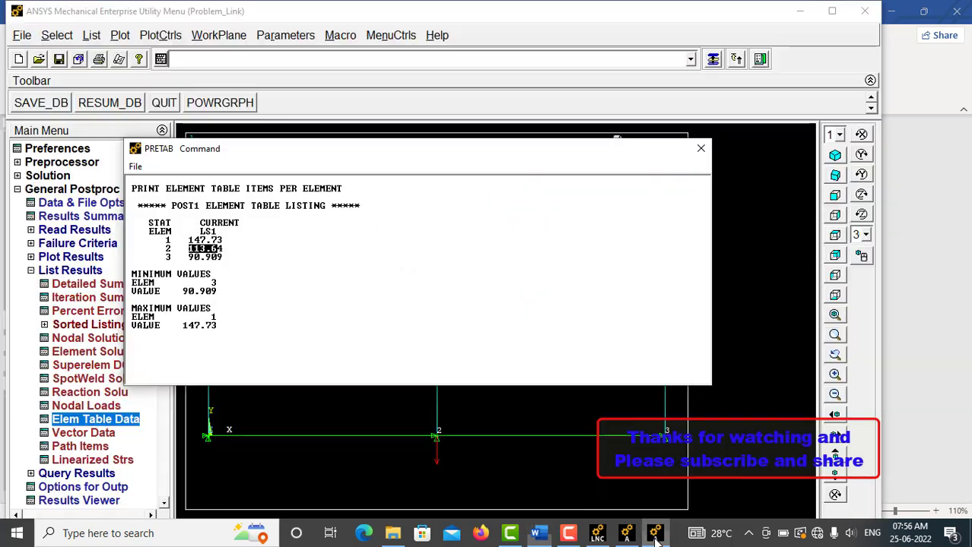
drag(184, 259, 222, 258)
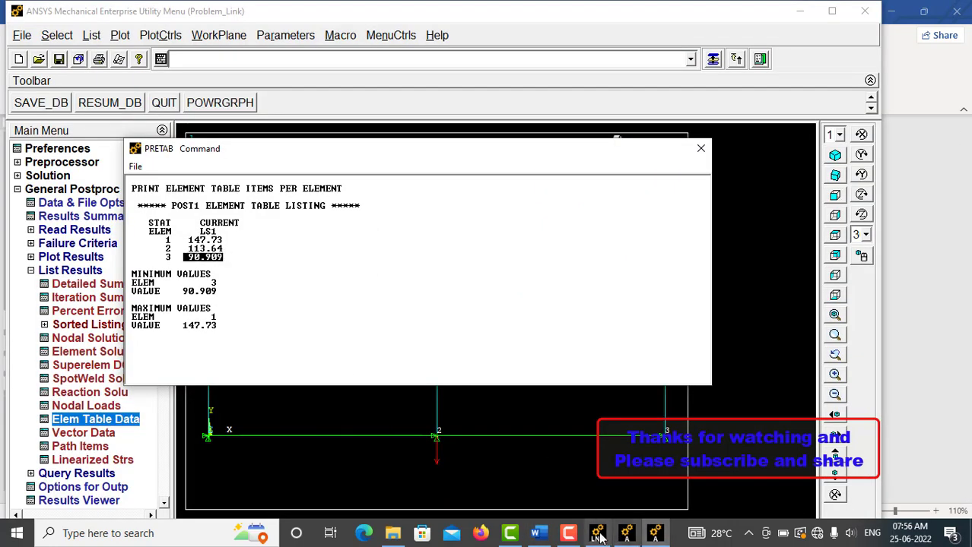
click(539, 533)
text(90.909)
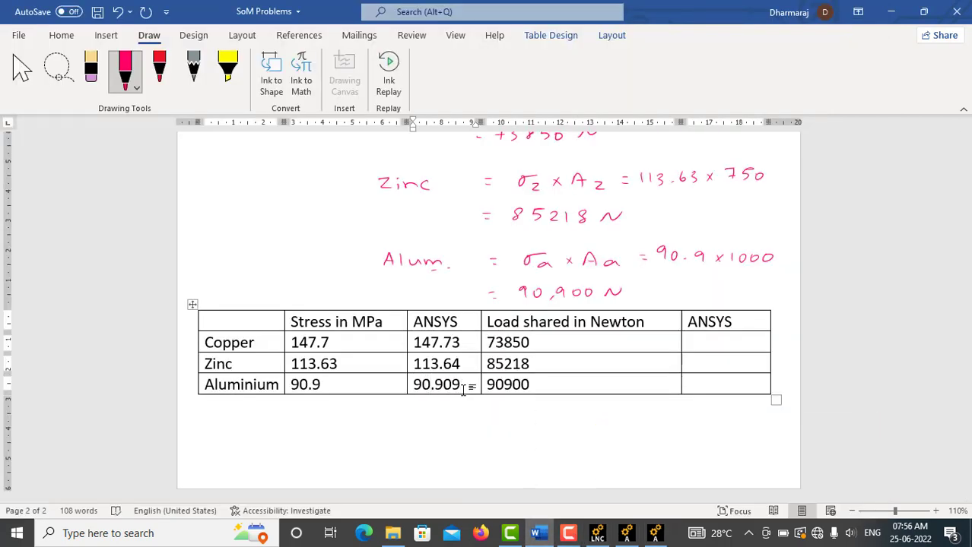
Step: Switch back to ANSYS, dismiss the LS1 listing and list the element table data for SMIS1
double_click(537, 342)
click(646, 322)
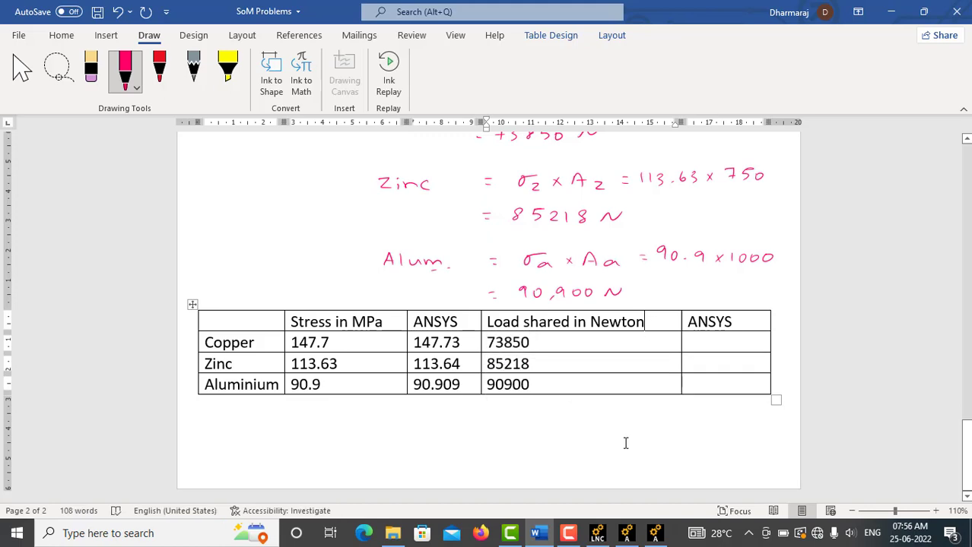
click(654, 533)
click(698, 150)
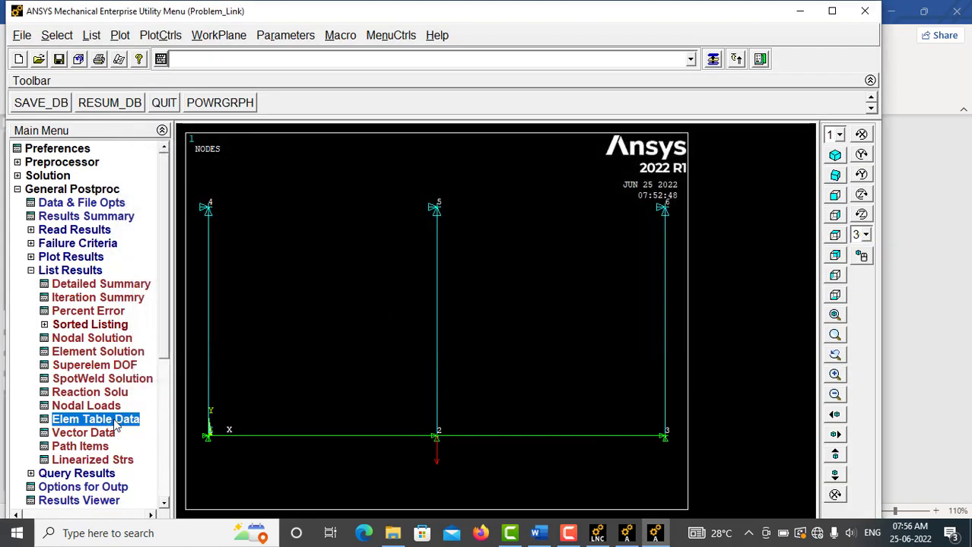
click(115, 420)
click(567, 249)
click(370, 324)
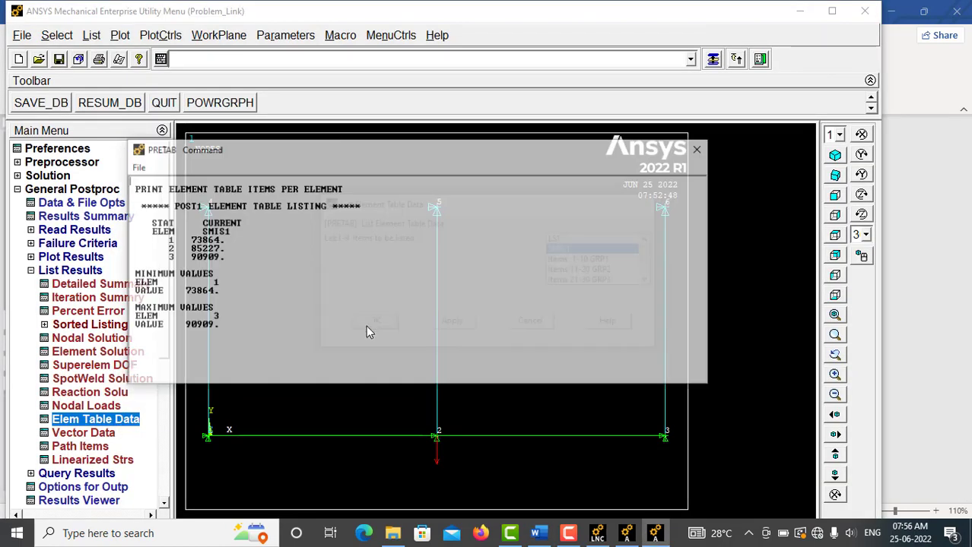
Step: Check element 1's force in the SMIS1 listing and enter 73864 as copper's ANSYS load in the Word table
drag(188, 240, 222, 241)
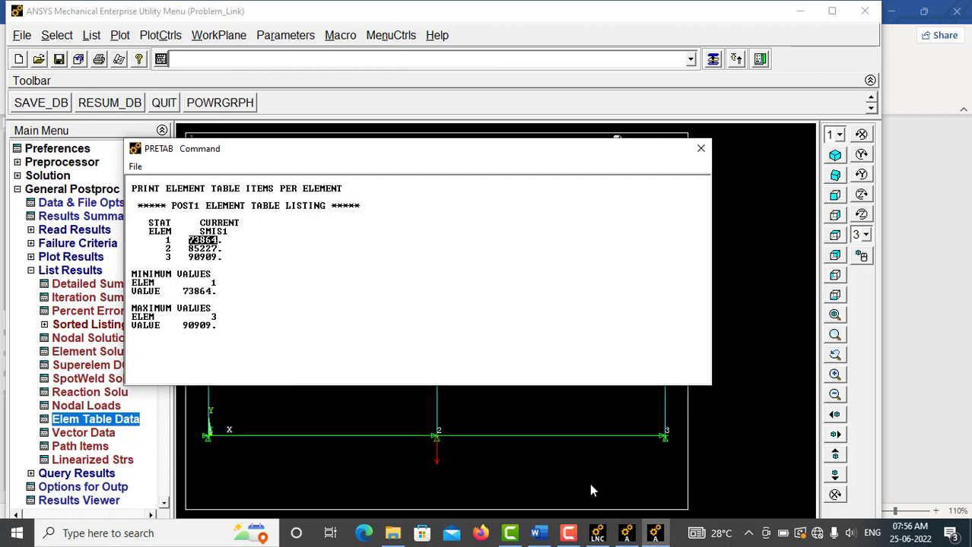
click(538, 533)
click(694, 342)
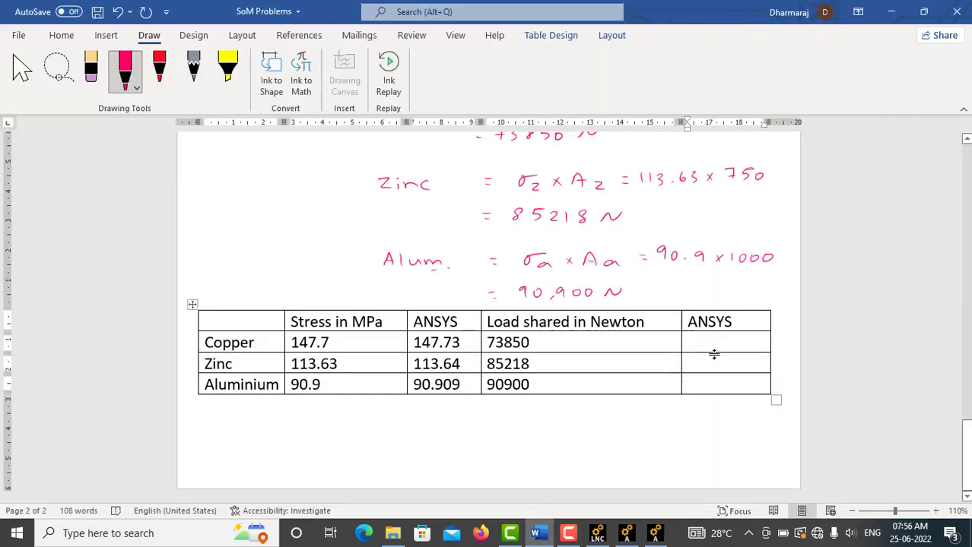
text(73864)
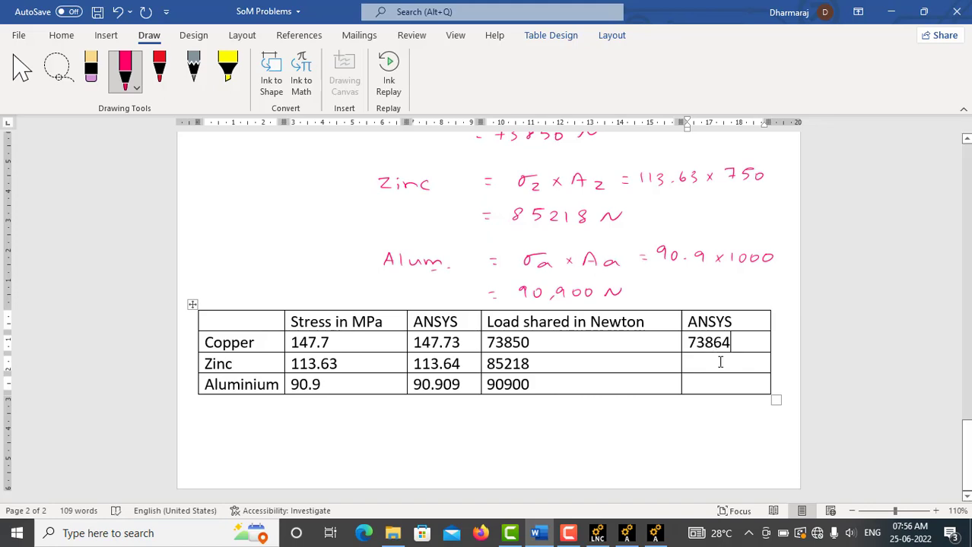
Step: Check element 2's force in the ANSYS listing and enter 85227 as zinc's ANSYS load in the Word table
click(718, 363)
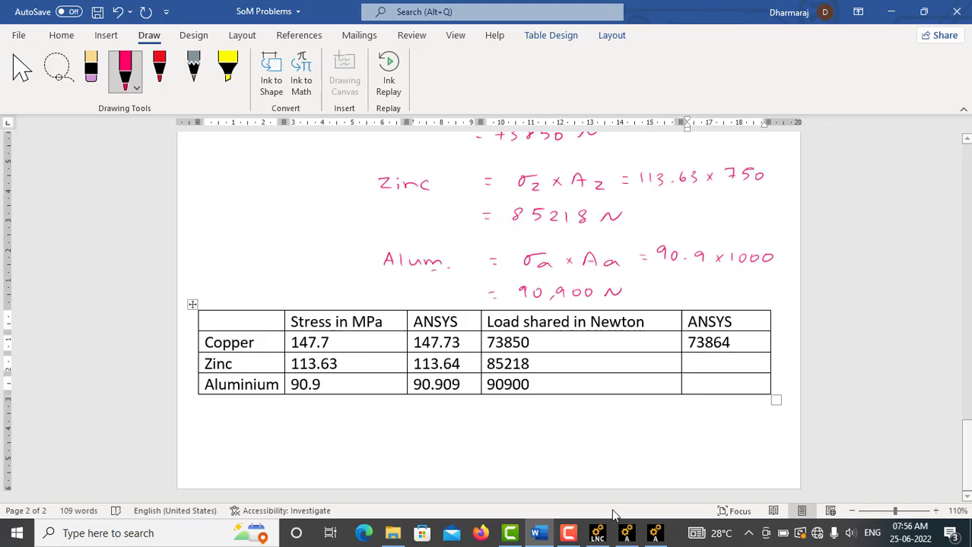
click(652, 532)
drag(188, 248, 221, 251)
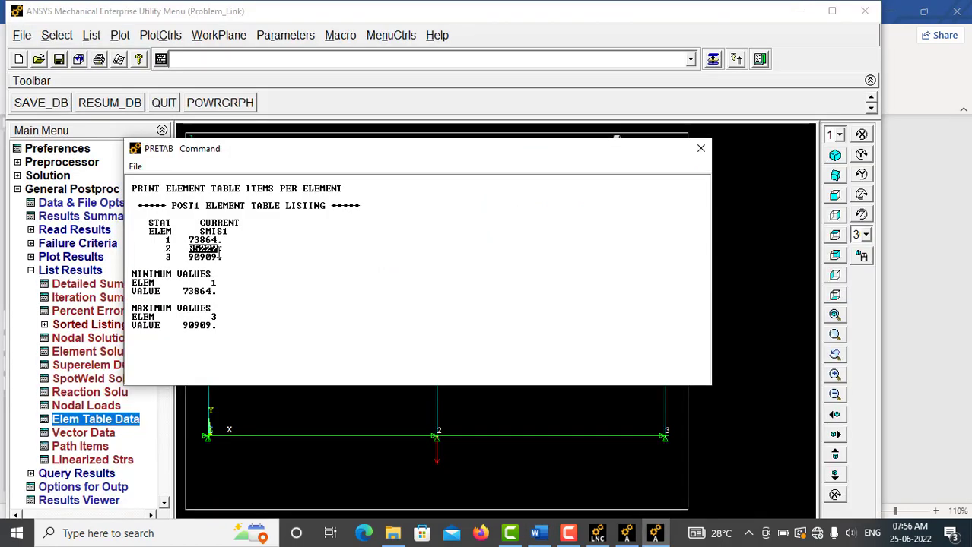
click(536, 533)
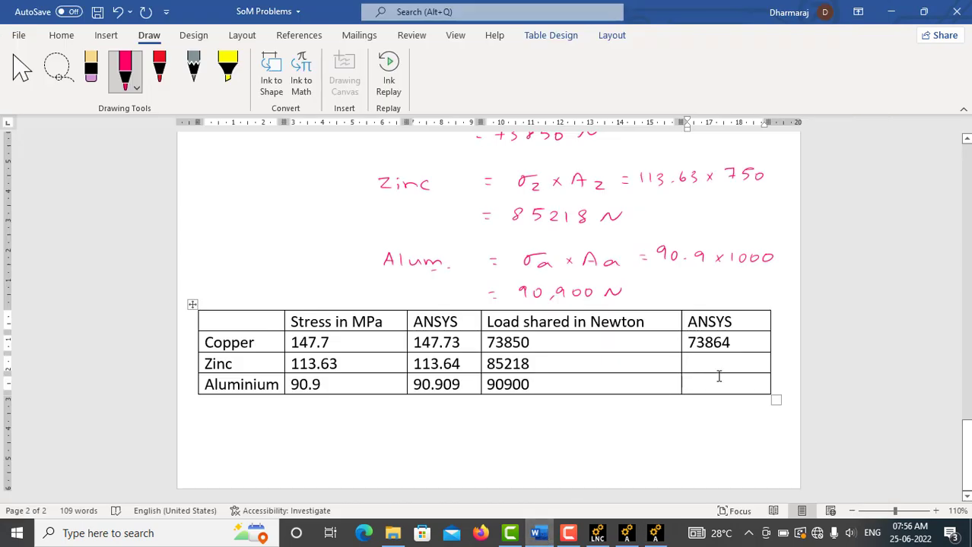
text(85227)
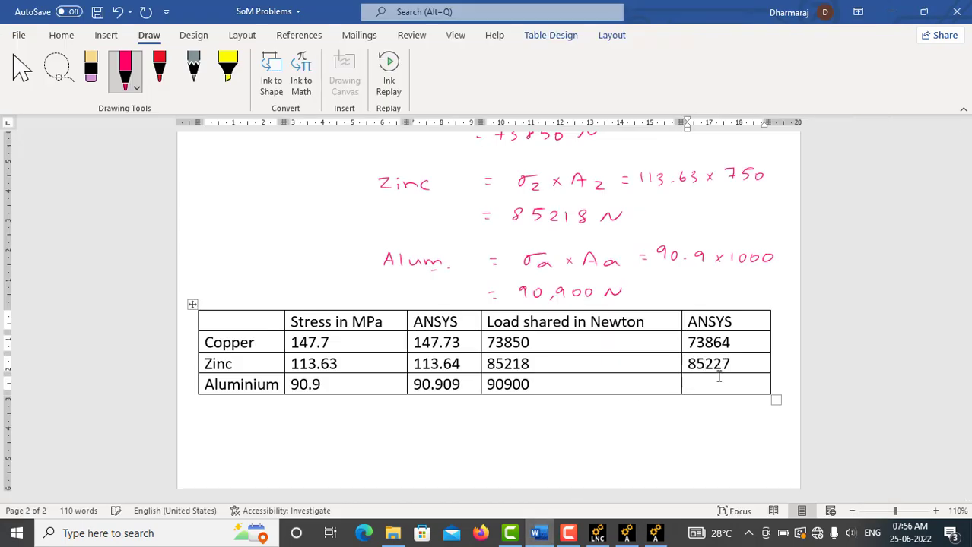
Step: Check element 3's force in the ANSYS listing and enter 90909 as aluminium's ANSYS load in the Word table
click(712, 384)
click(656, 536)
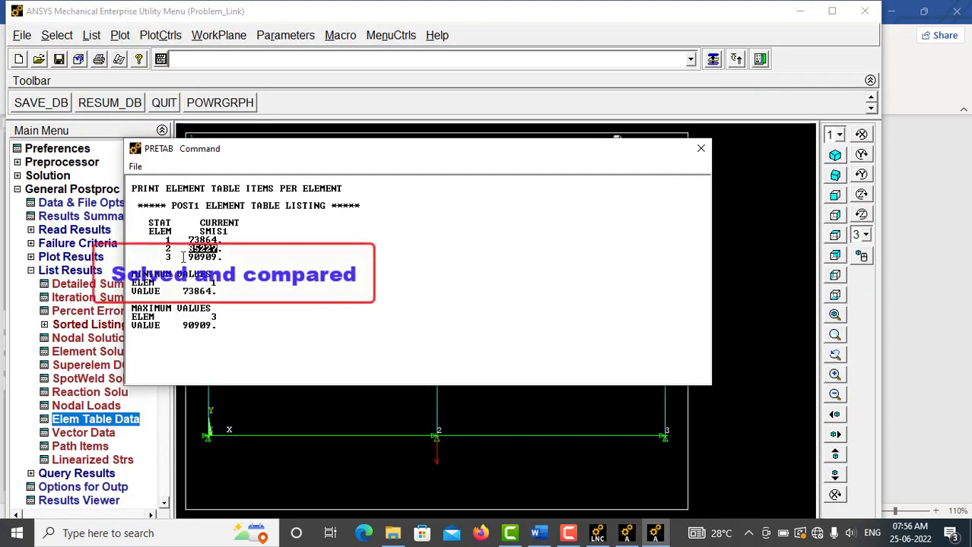
drag(187, 257, 221, 257)
click(539, 533)
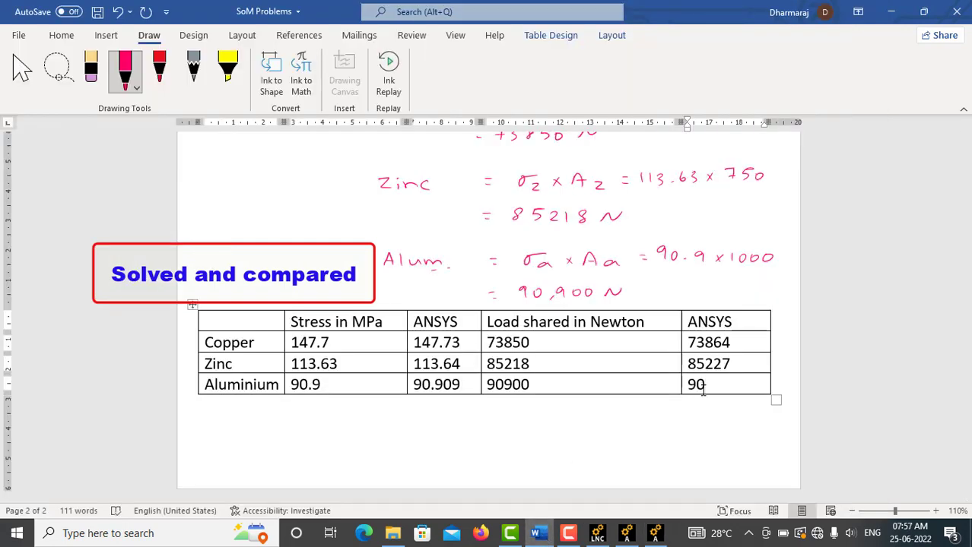
text(909)
Step: Append "theory formula" to the "Stress in MPa" and "Load shared in Newton" column headings
click(387, 322)
text(t)
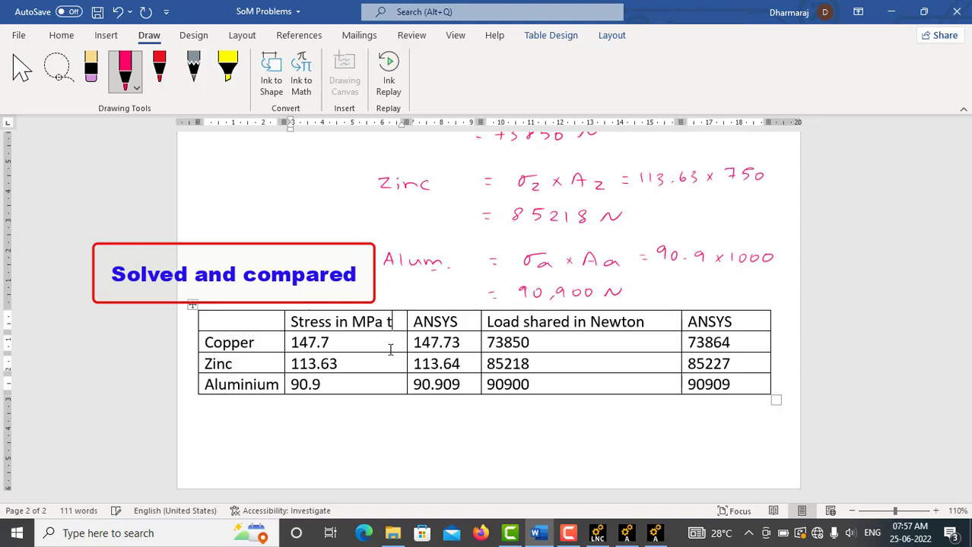
text(heory formula)
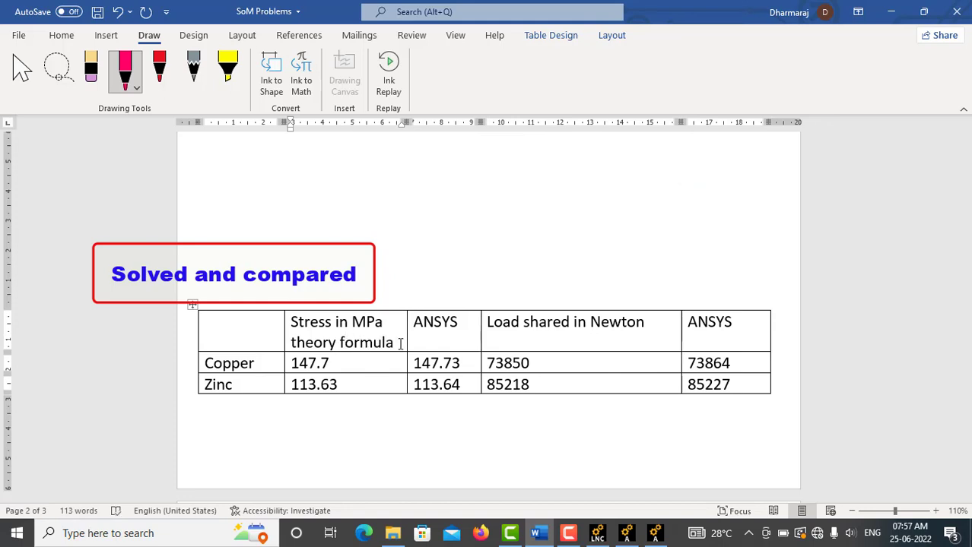
click(663, 324)
text(theory formula)
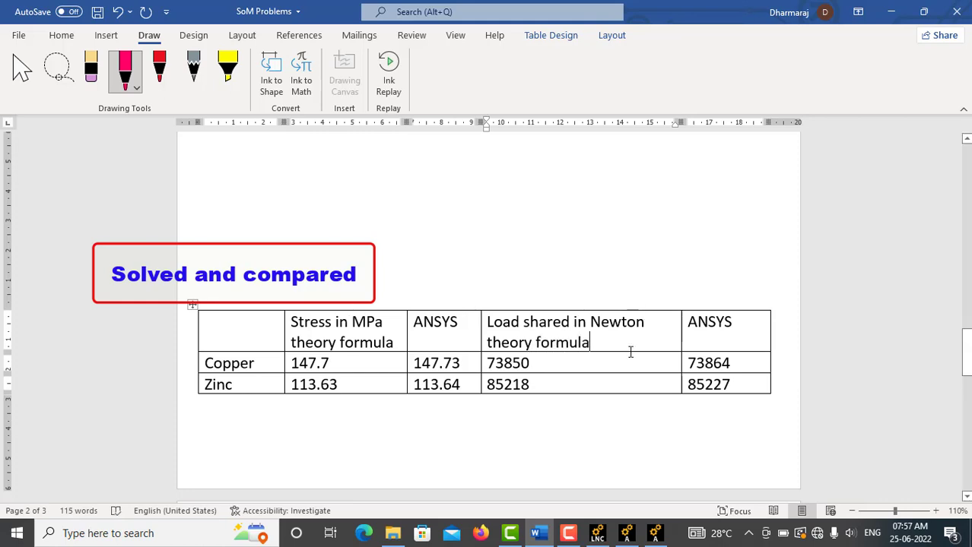
Step: Move the comparison table slightly higher on page 2 so that its aluminium row fits on the same page
click(661, 448)
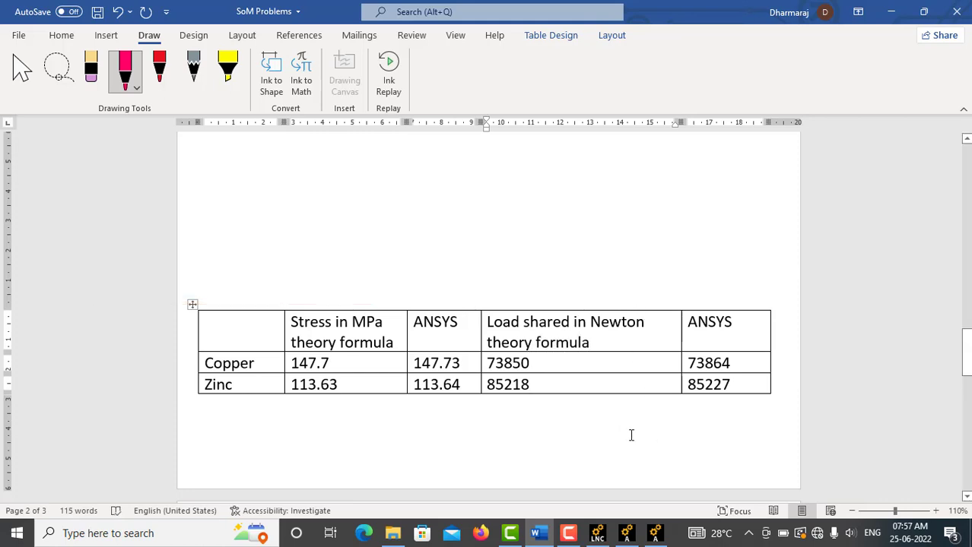
scroll(631, 433, down, 4)
scroll(622, 427, up, 3)
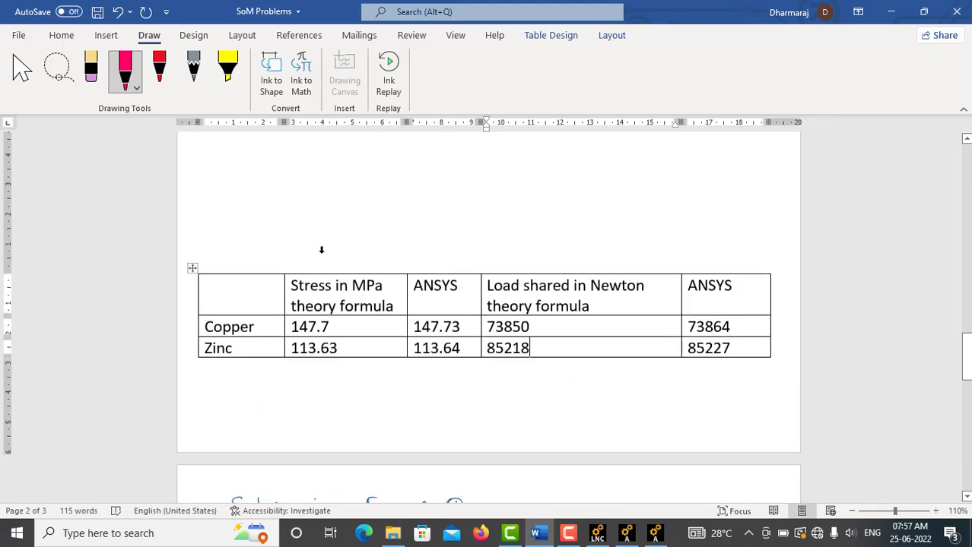
drag(192, 270, 199, 239)
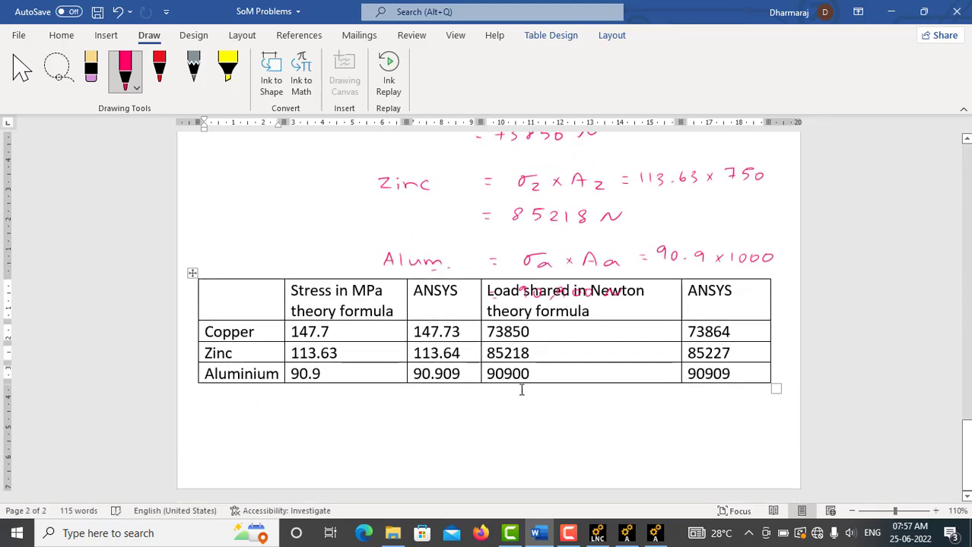
click(555, 378)
drag(192, 274, 191, 315)
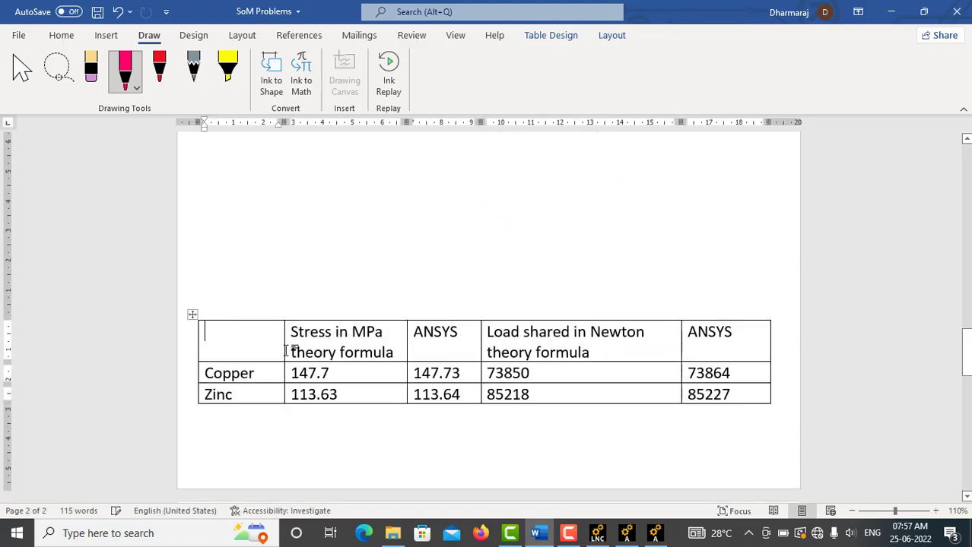
drag(192, 315, 201, 284)
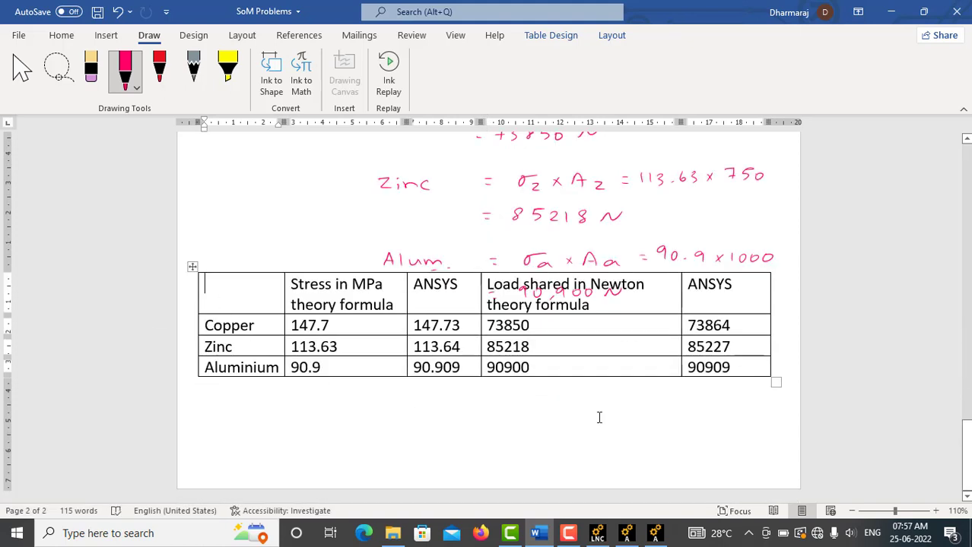